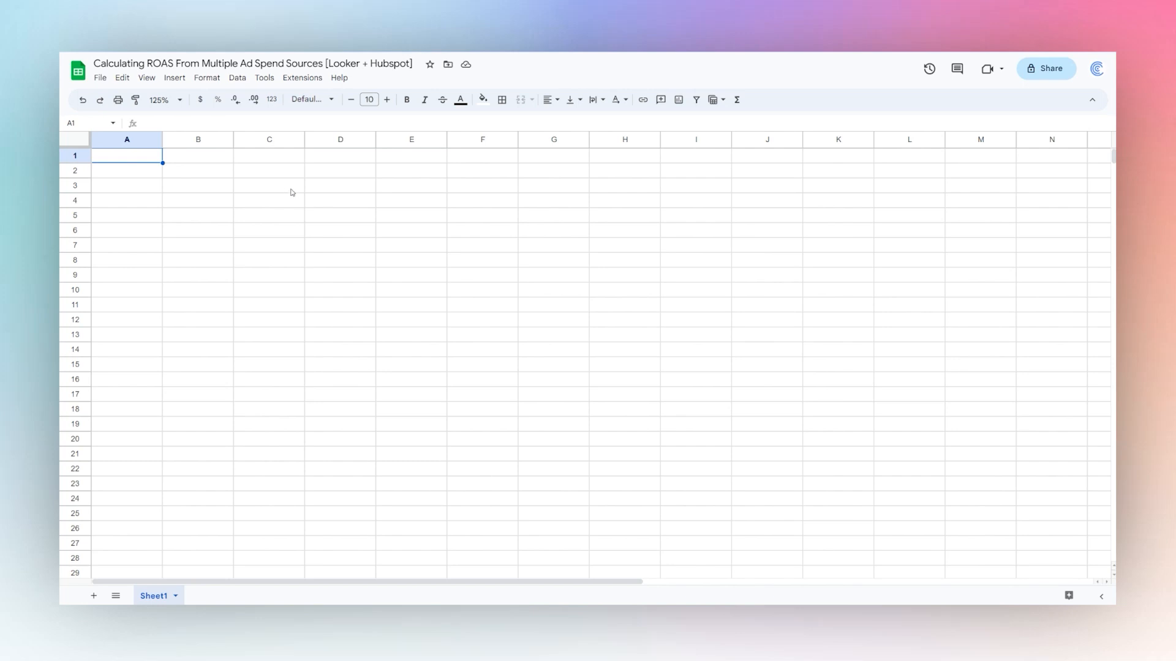
Look up the "Coefficient: Salesforce, Hubspot Data Connector" add-on in the Google Workspace Marketplace and close the Marketplace.
click(300, 78)
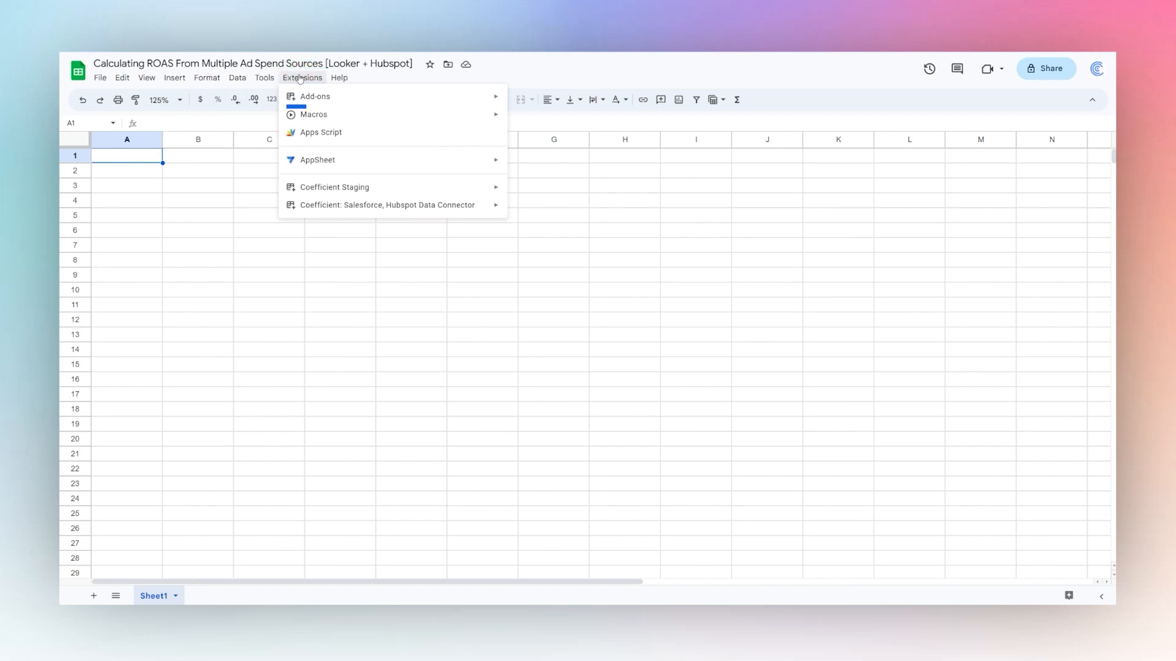
mouse_move(304, 98)
click(533, 102)
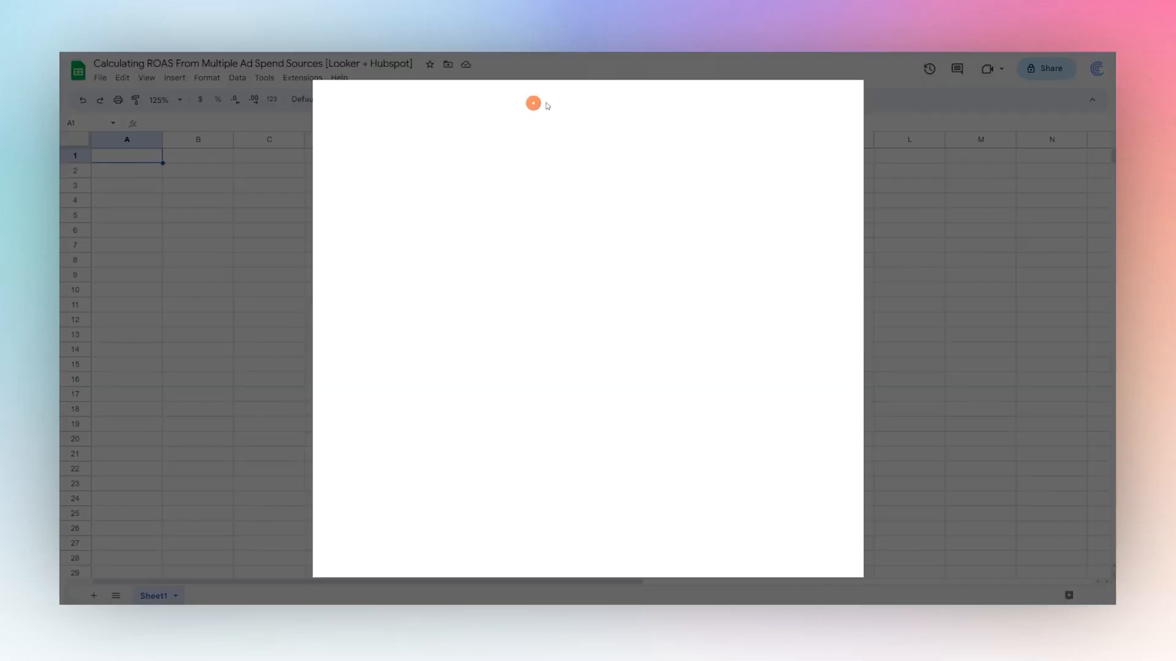
click(635, 99)
text(co)
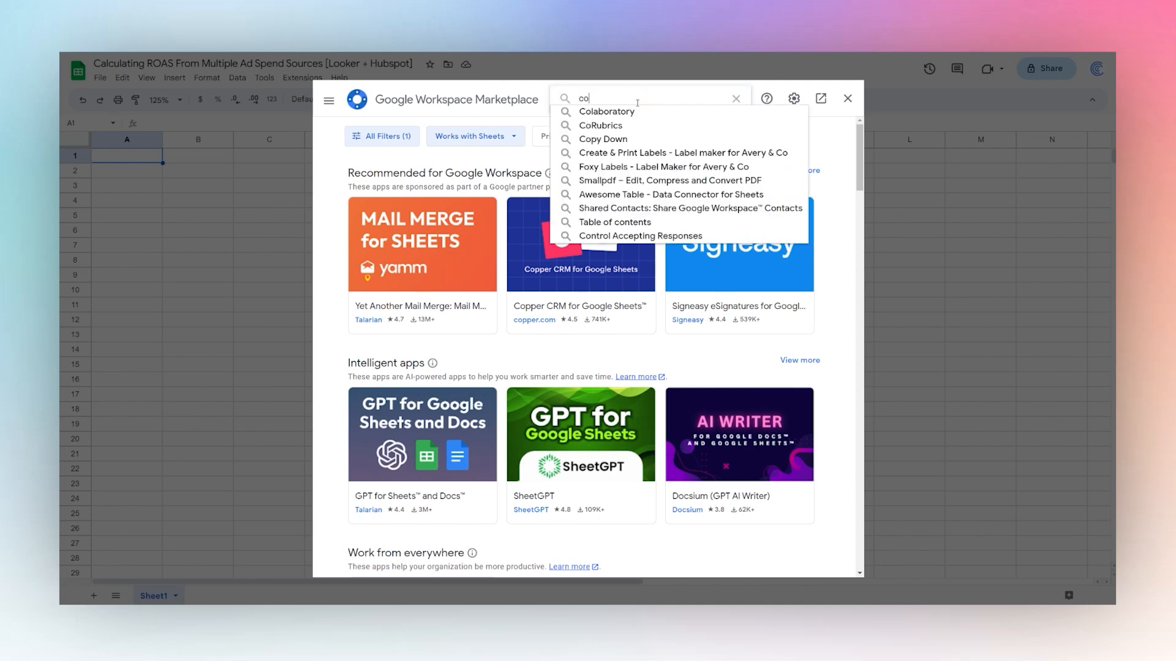
text(ef)
click(619, 113)
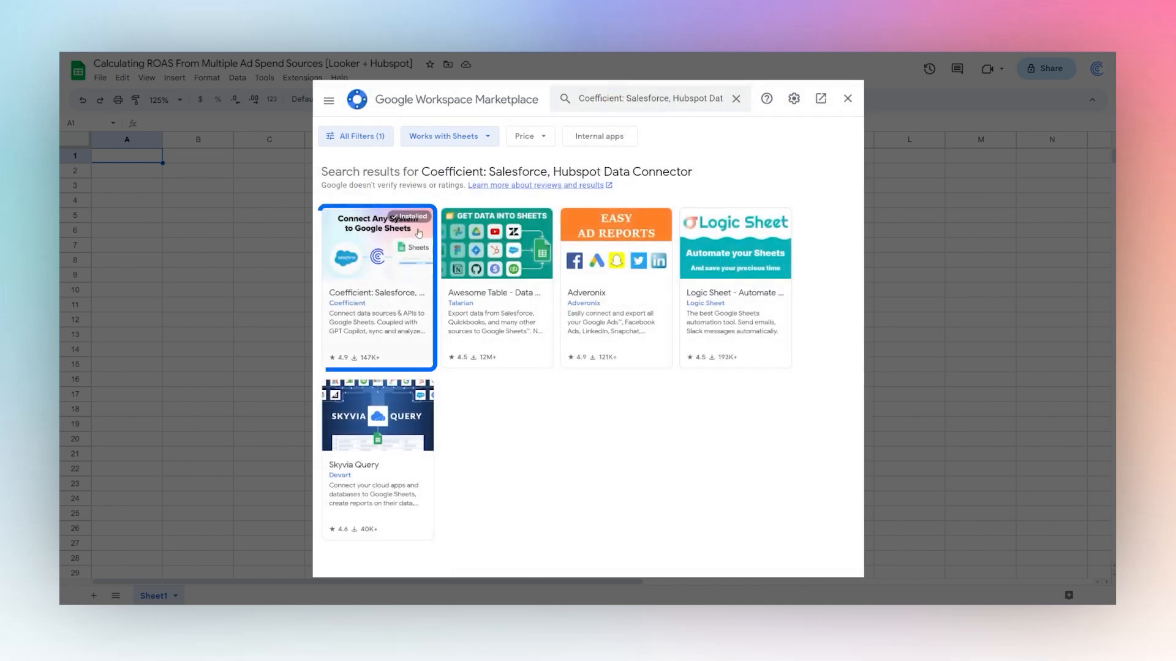
click(847, 99)
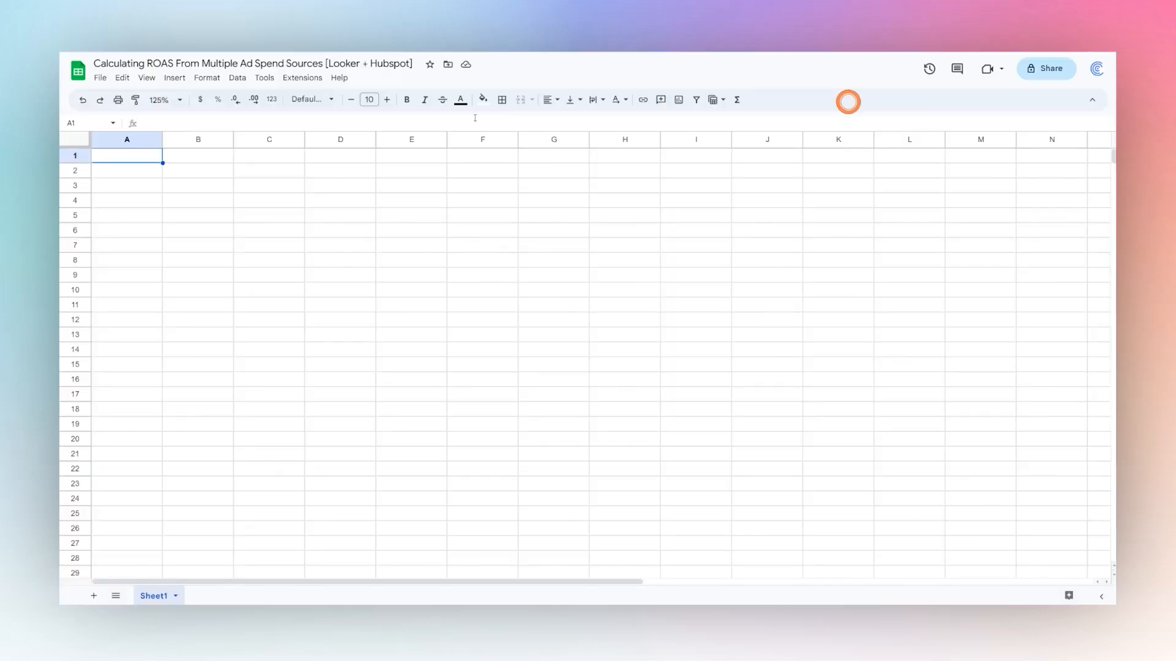
Launch the installed Coefficient: Salesforce, Hubspot Data Connector extension beside the empty sheet.
click(301, 78)
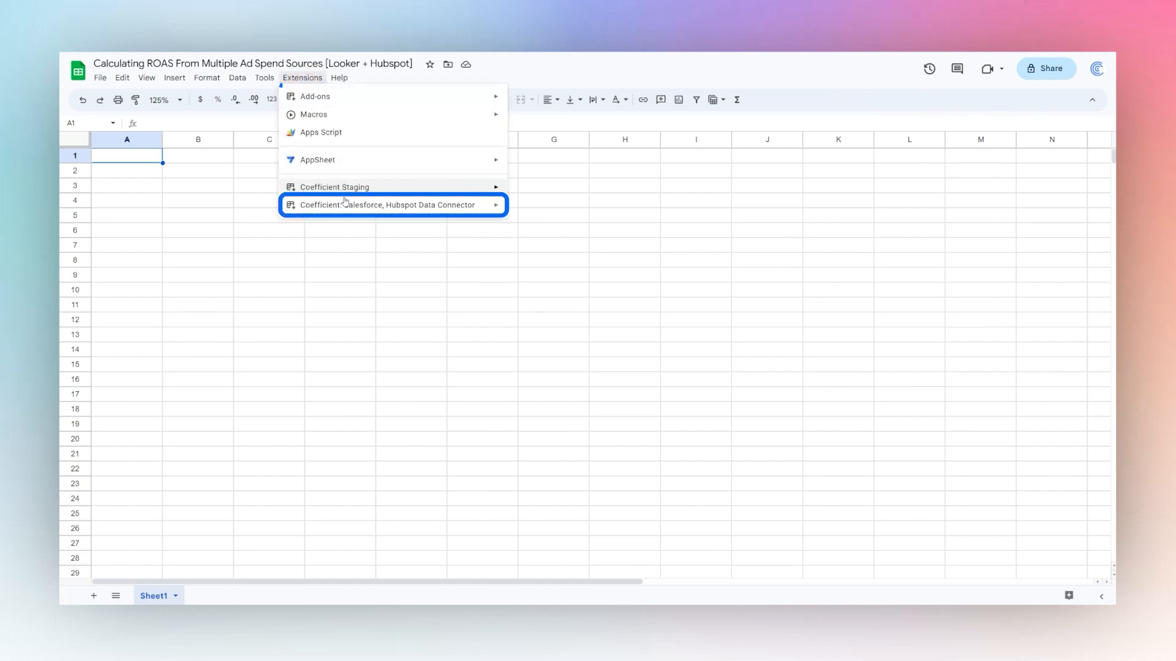
mouse_move(429, 206)
click(547, 212)
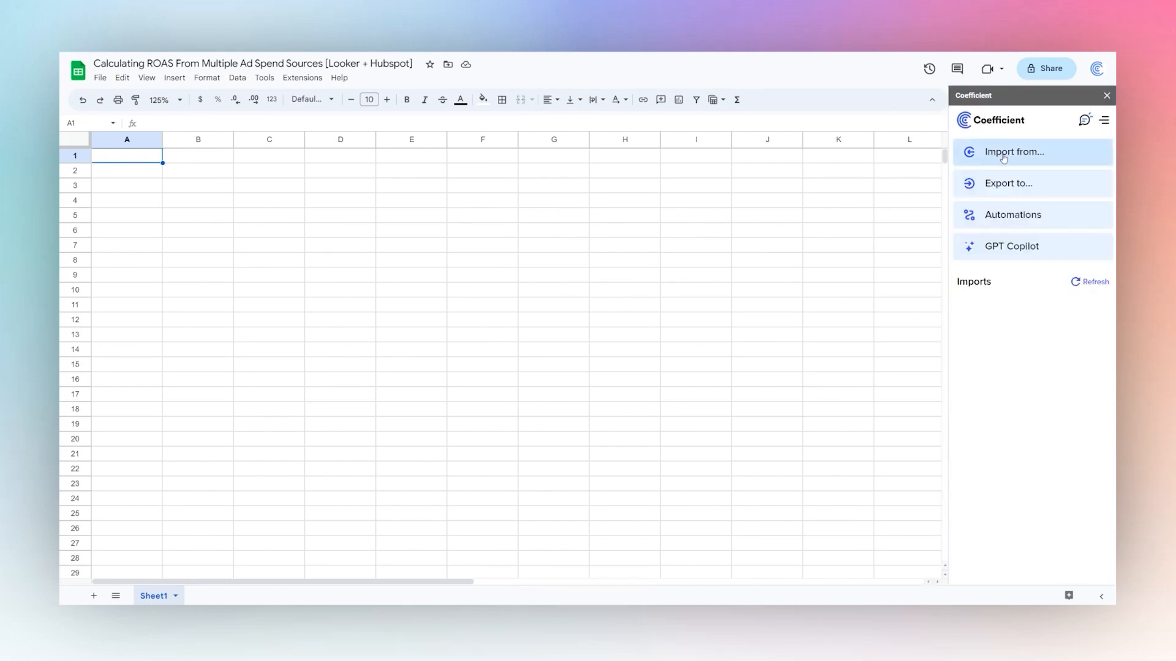
Import the "Ad Spend by Campaign" Look from Looker's shared folders, declining auto-refresh and returning to Coefficient's main view.
click(1002, 156)
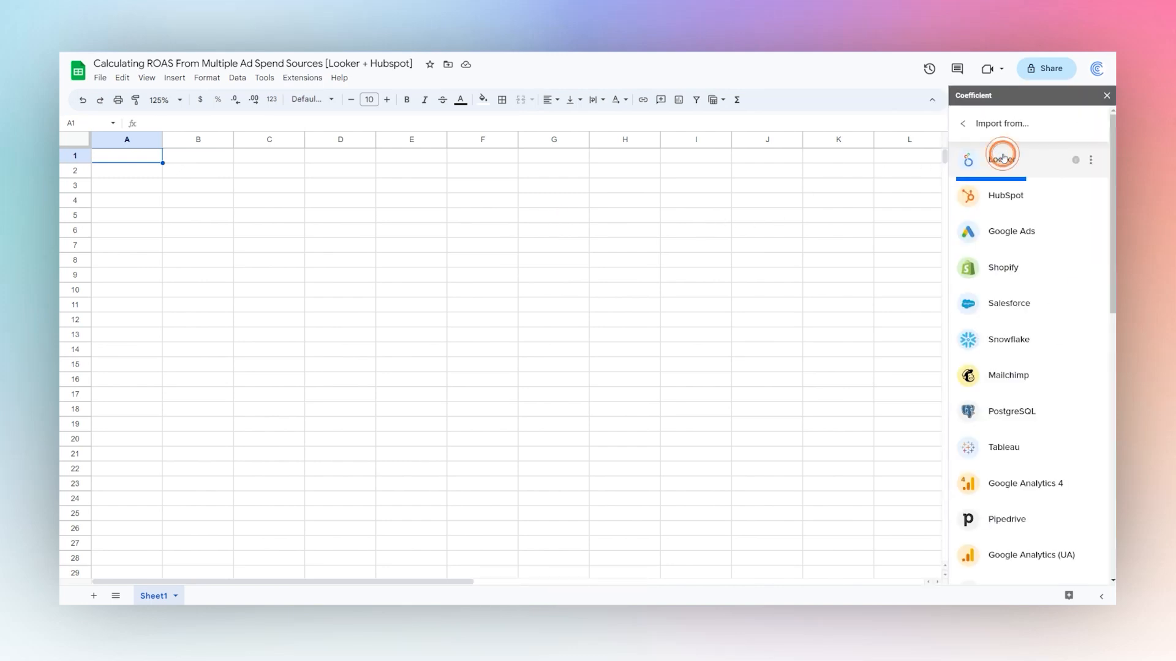
click(1001, 164)
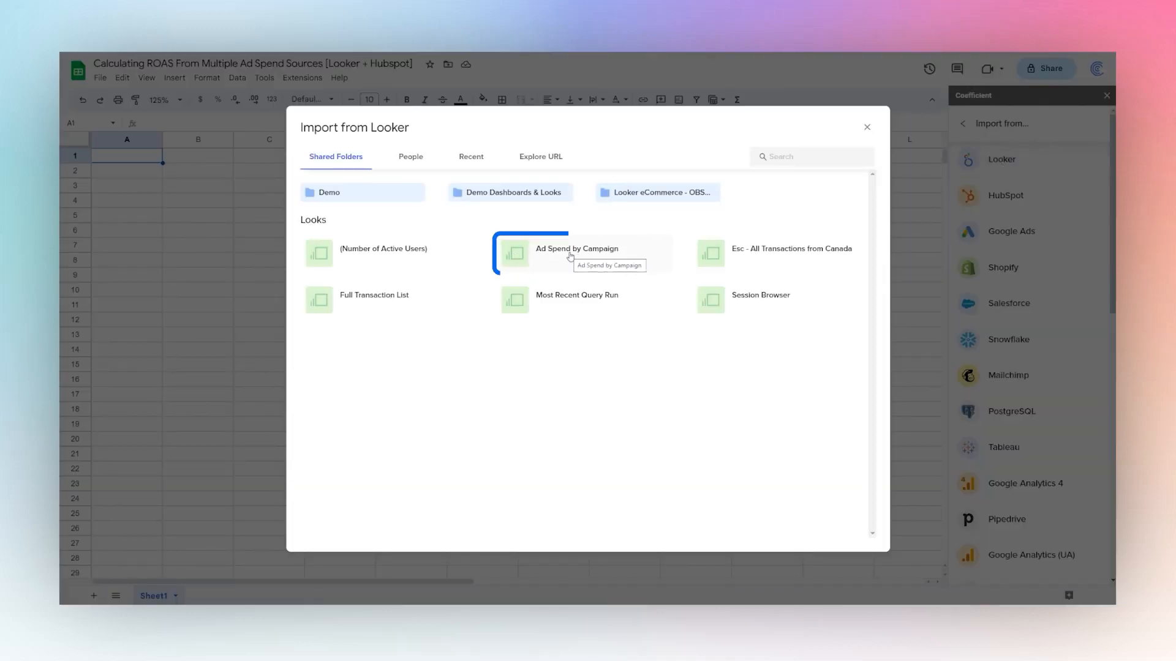
click(570, 257)
click(842, 527)
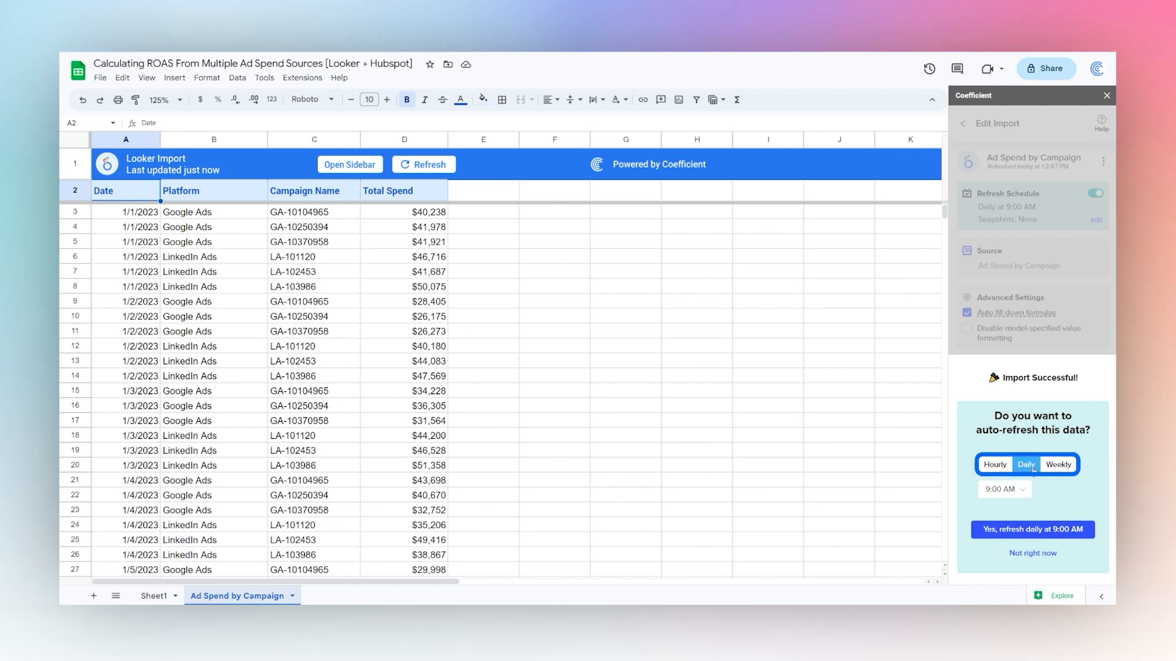
click(1033, 555)
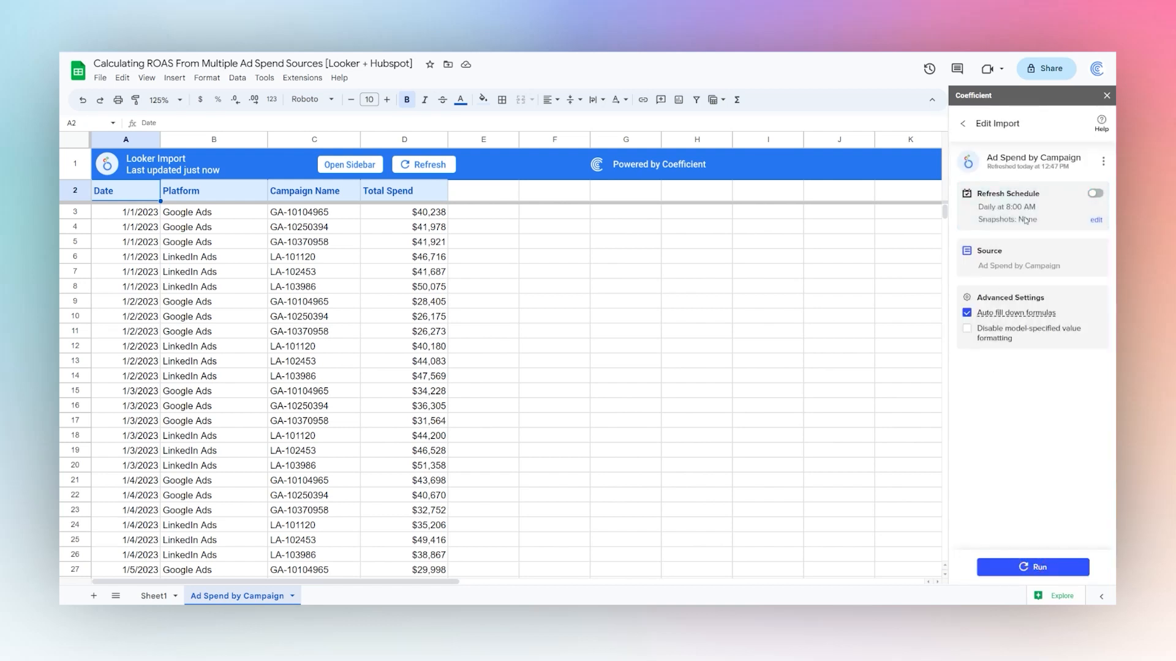
click(964, 128)
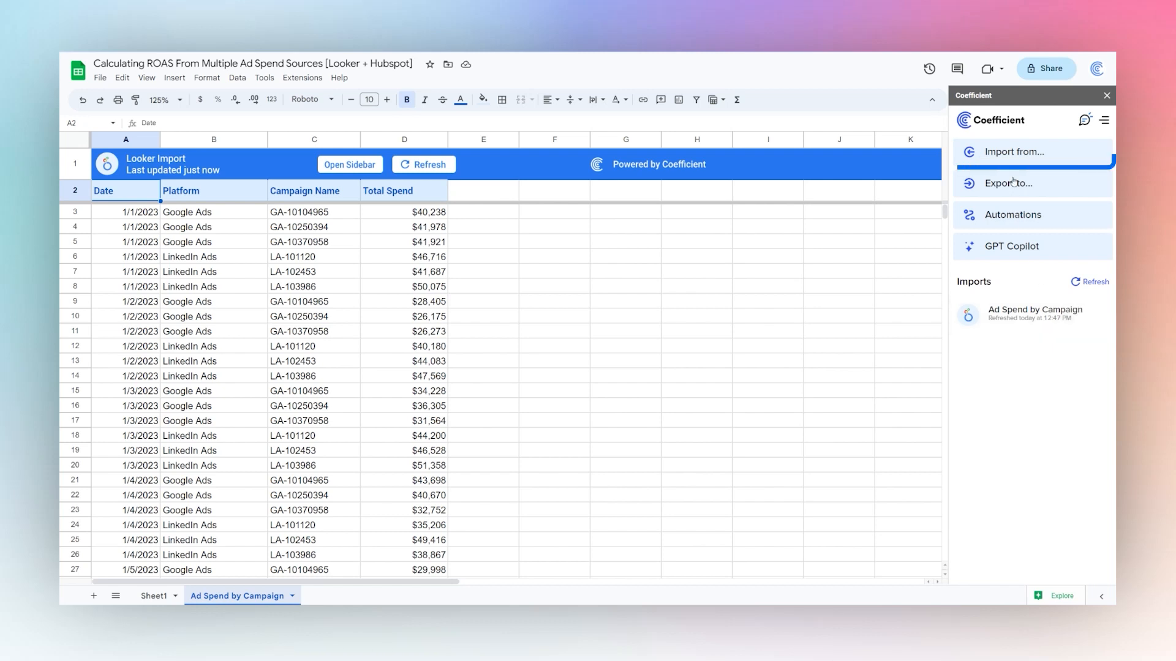
Set up a new HubSpot import from objects and fields, using Deals as the object.
click(1018, 155)
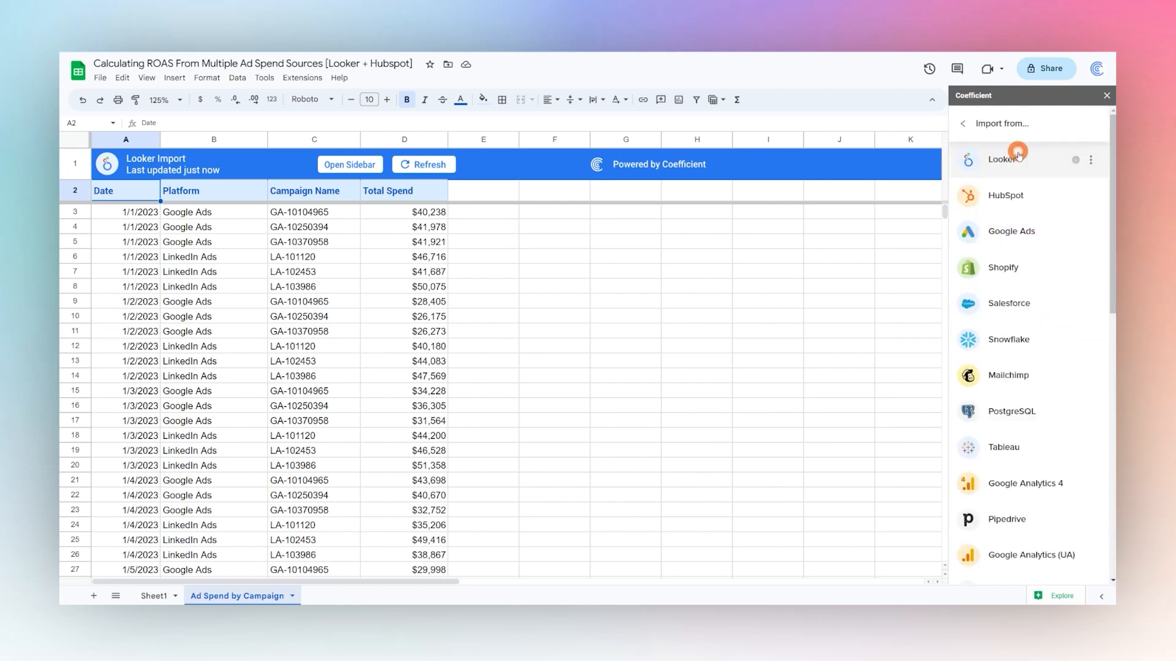
click(1009, 203)
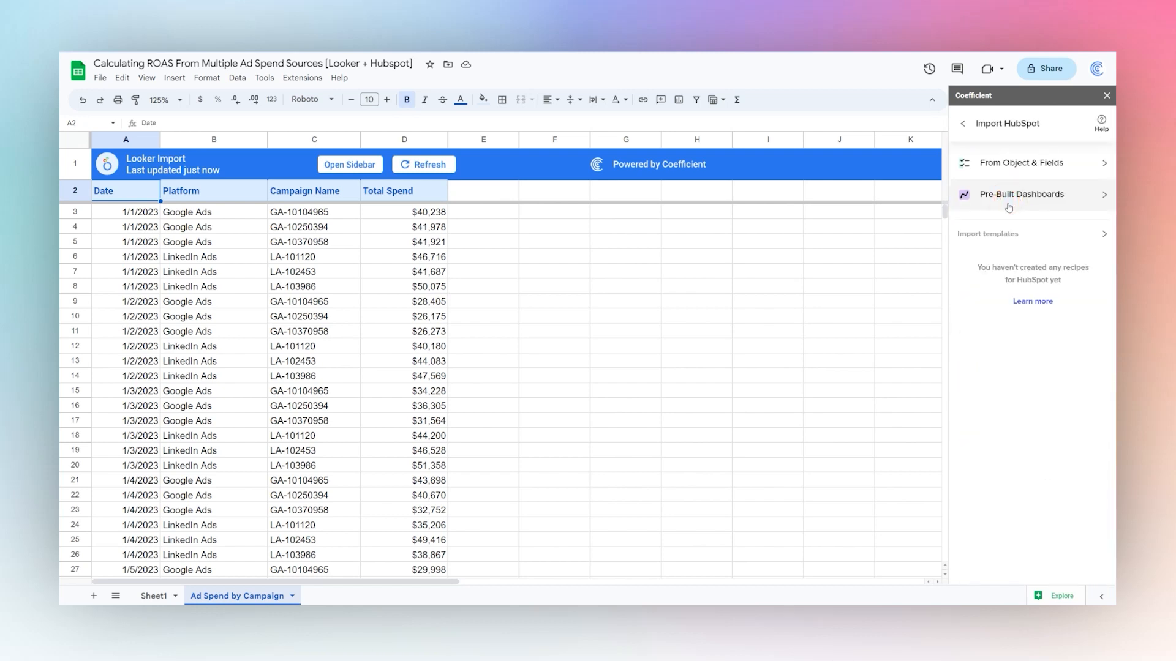
click(1017, 163)
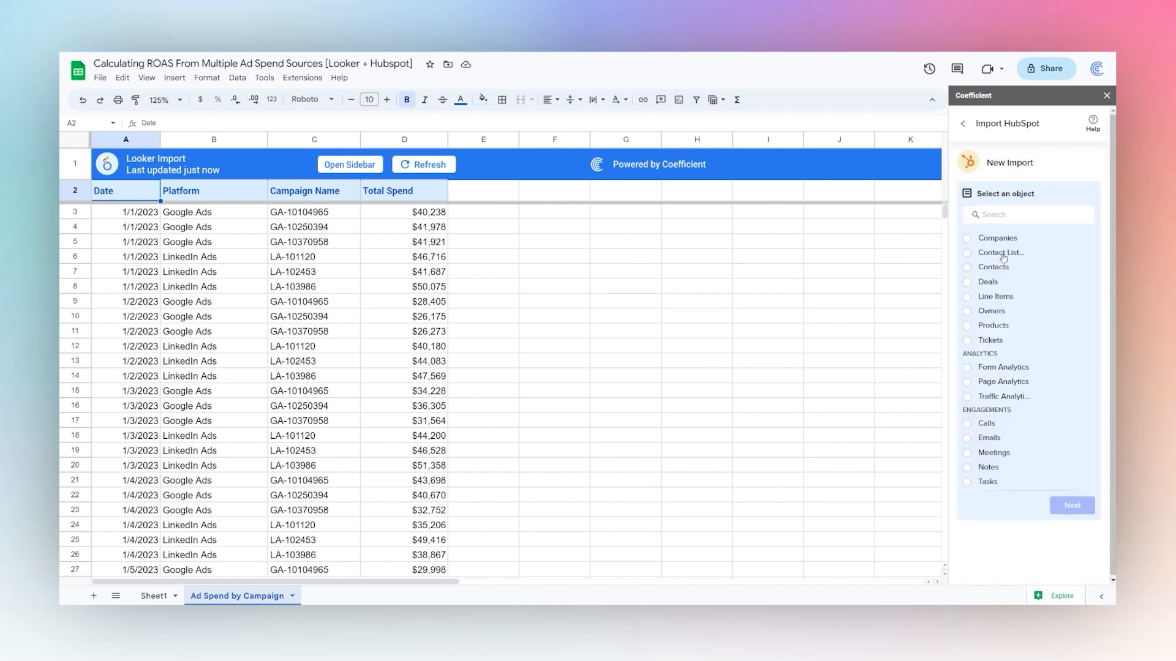
click(987, 284)
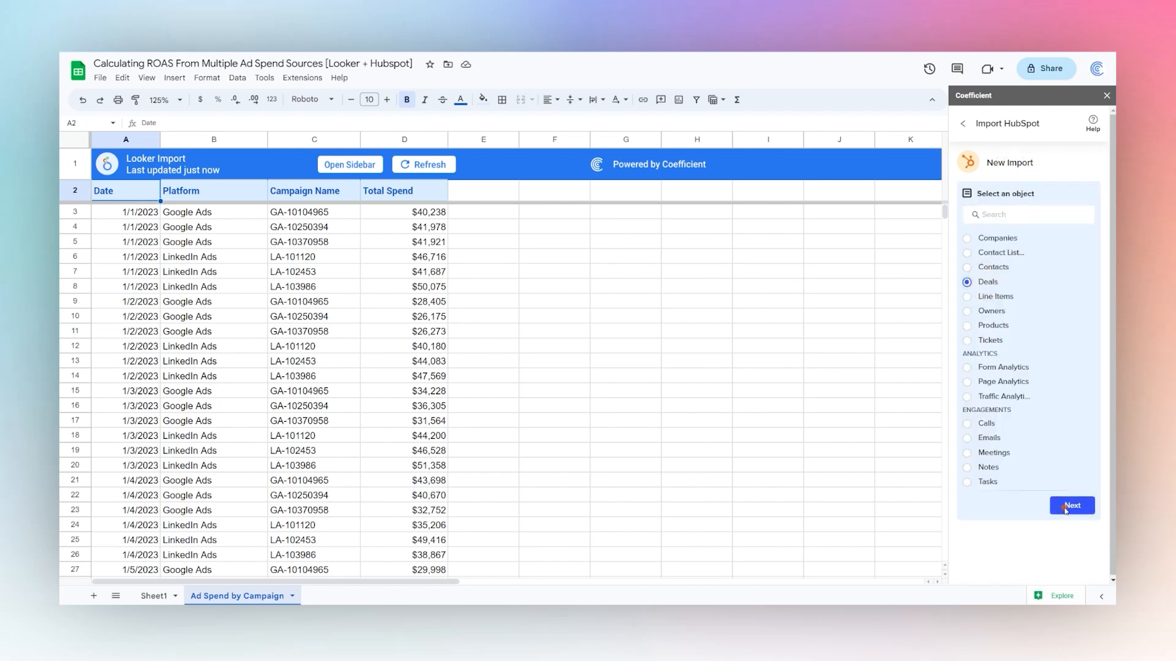
click(1065, 507)
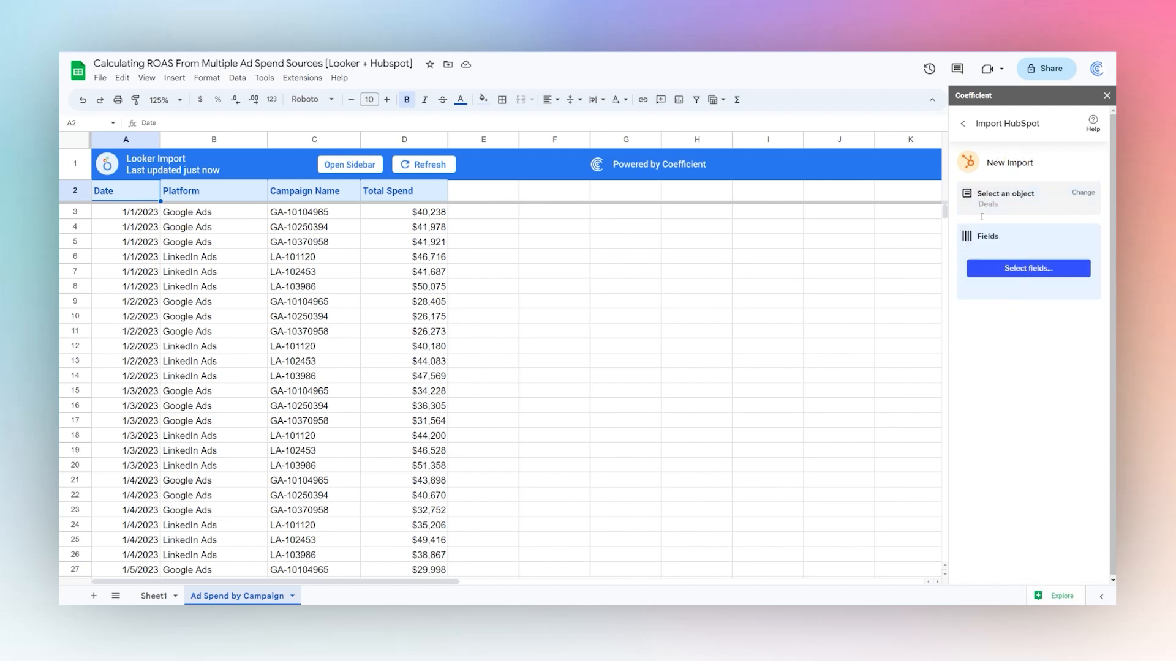
Add the fields Create Date, Deal Name, Original Source Data 1 and Amount to the HubSpot Deals import.
click(1022, 270)
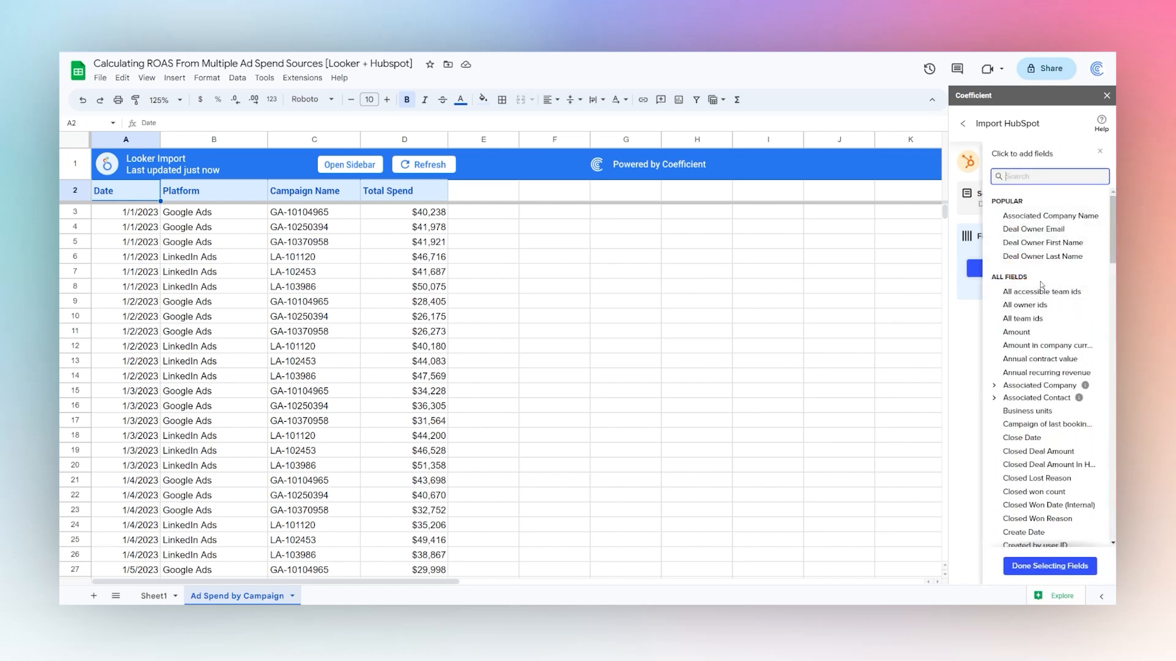
scroll(1036, 367, down, 3)
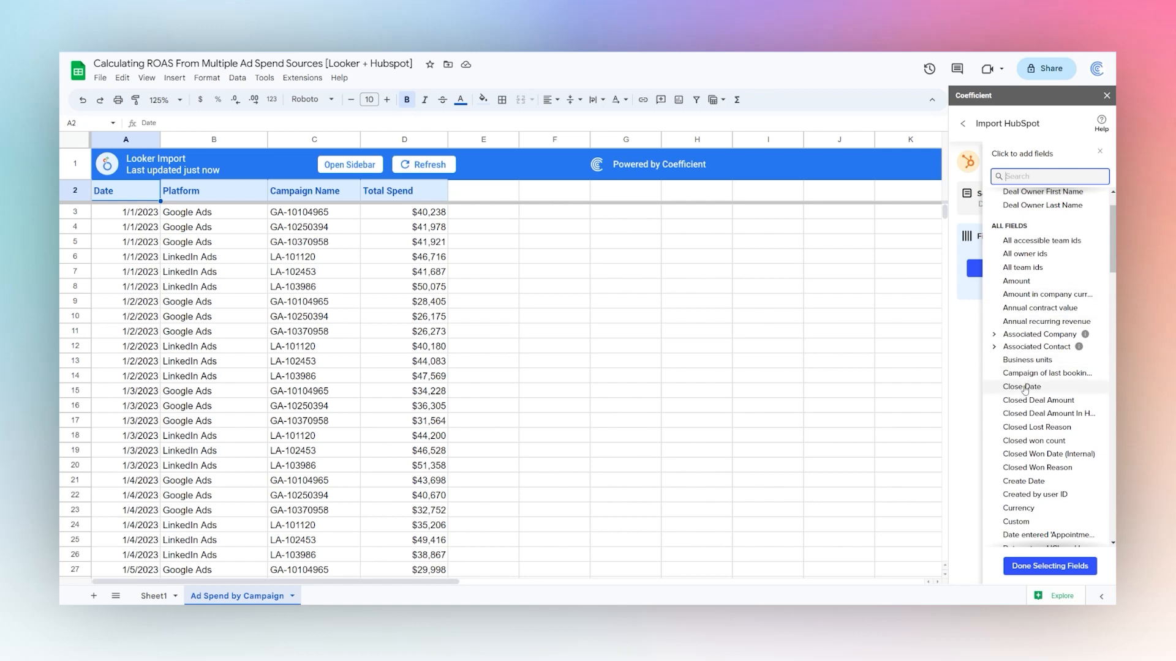
click(1036, 416)
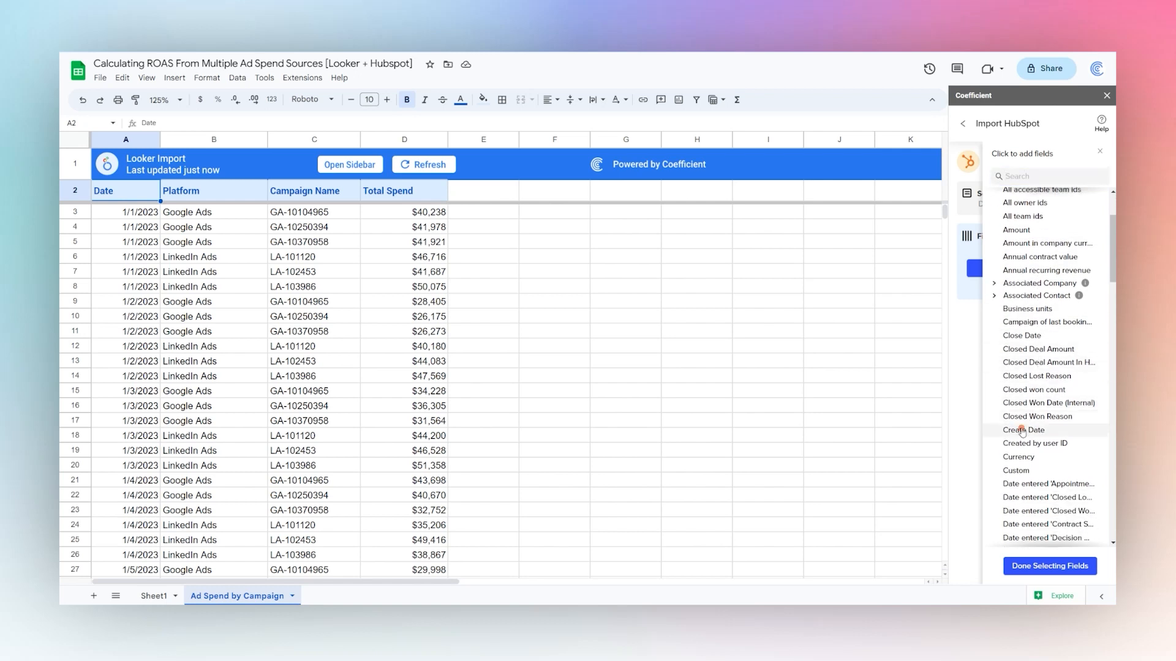
scroll(1038, 401, down, 10)
click(1039, 397)
scroll(1069, 397, down, 12)
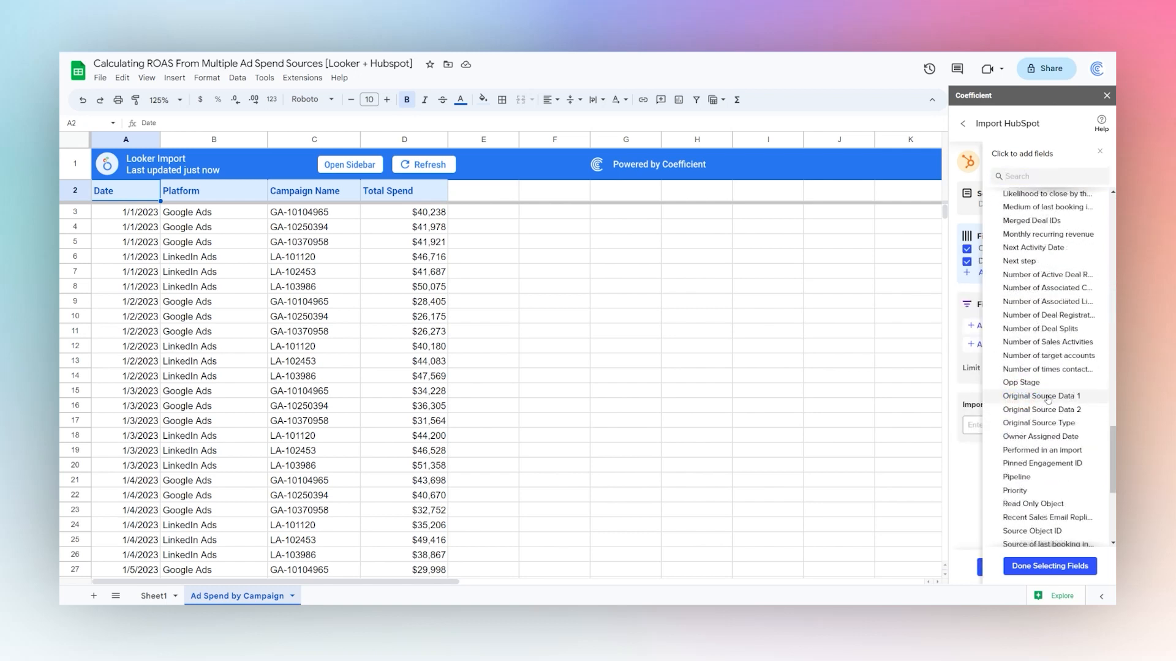
click(1046, 397)
scroll(1056, 397, up, 8)
scroll(1056, 397, up, 10)
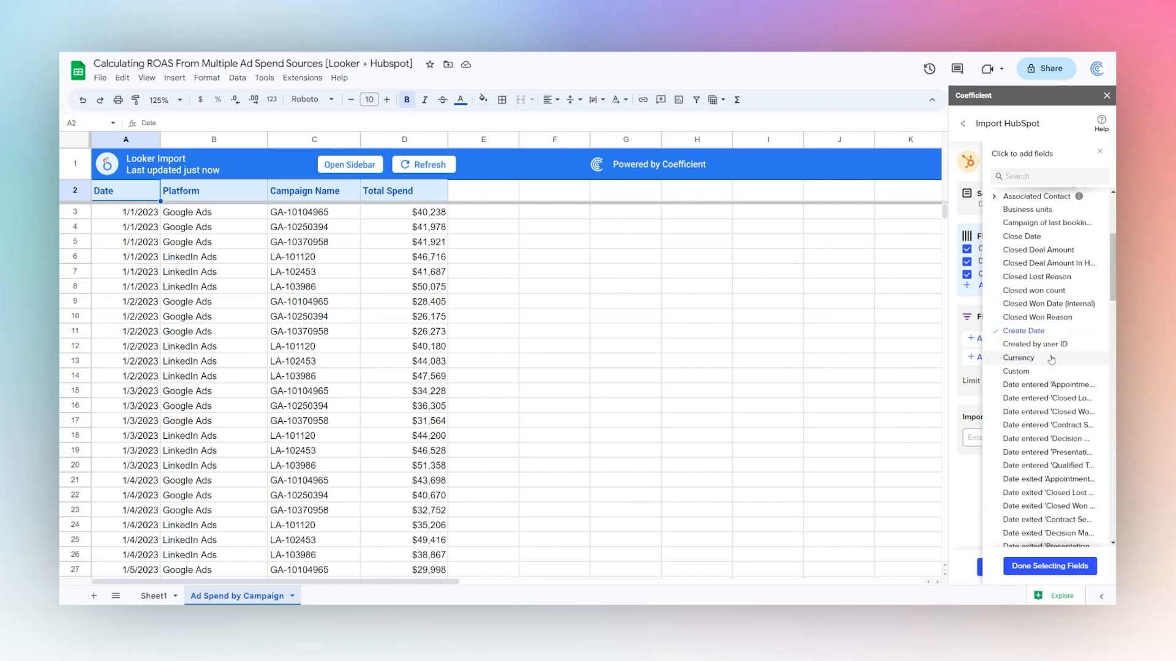
click(1013, 332)
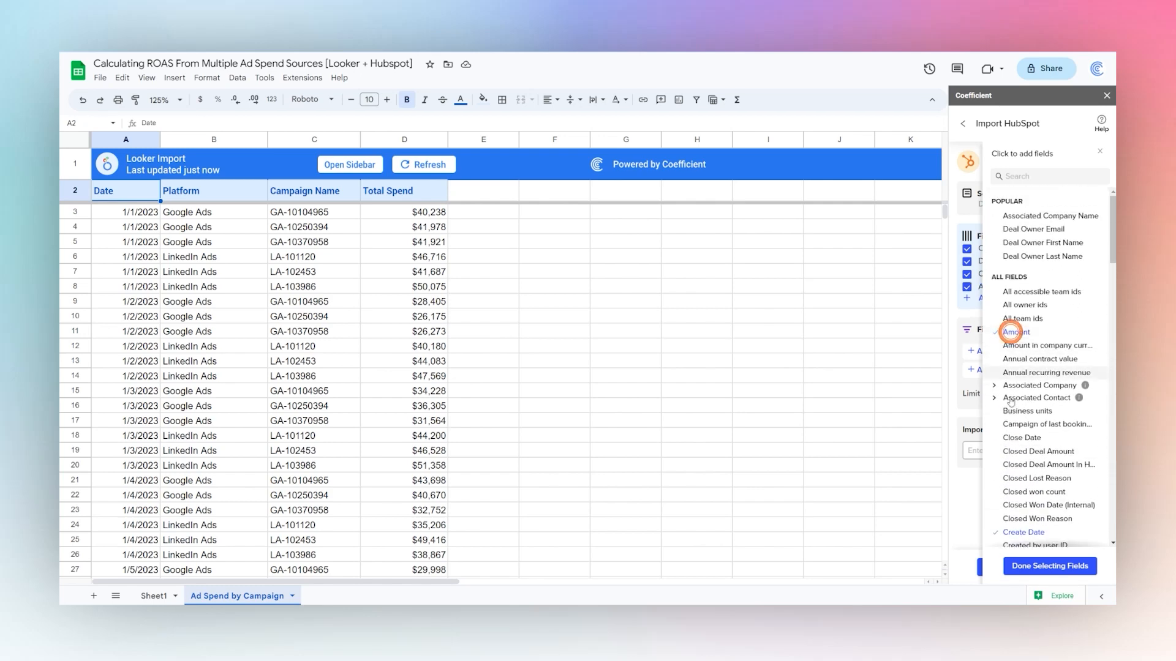
click(1038, 566)
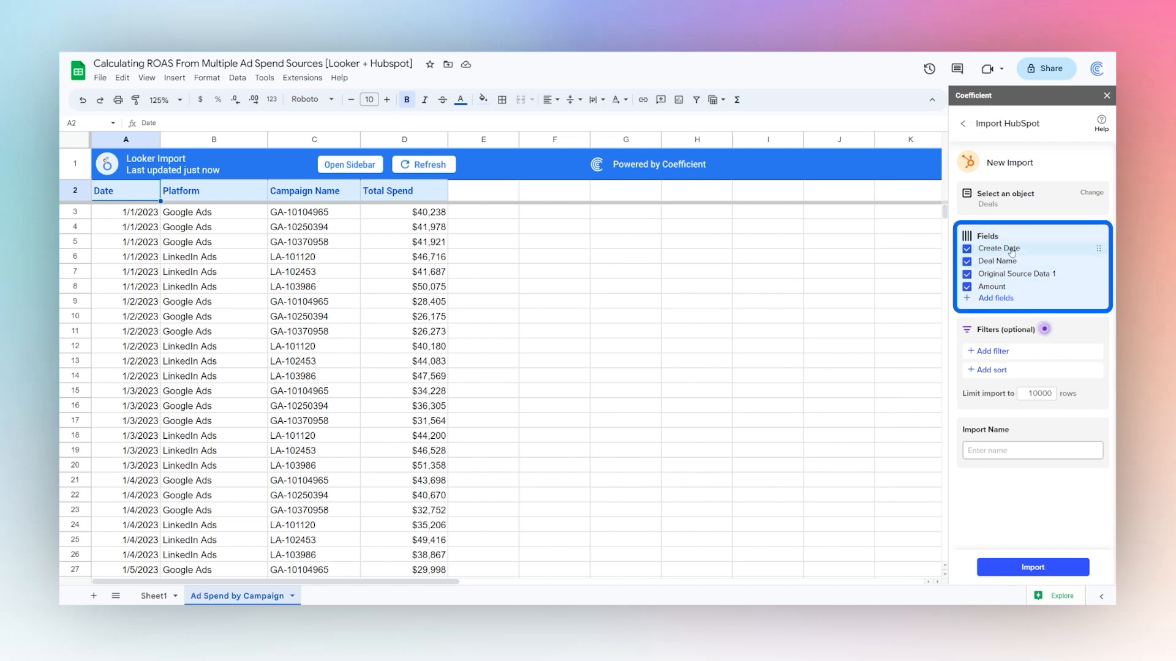
drag(1007, 280, 1013, 281)
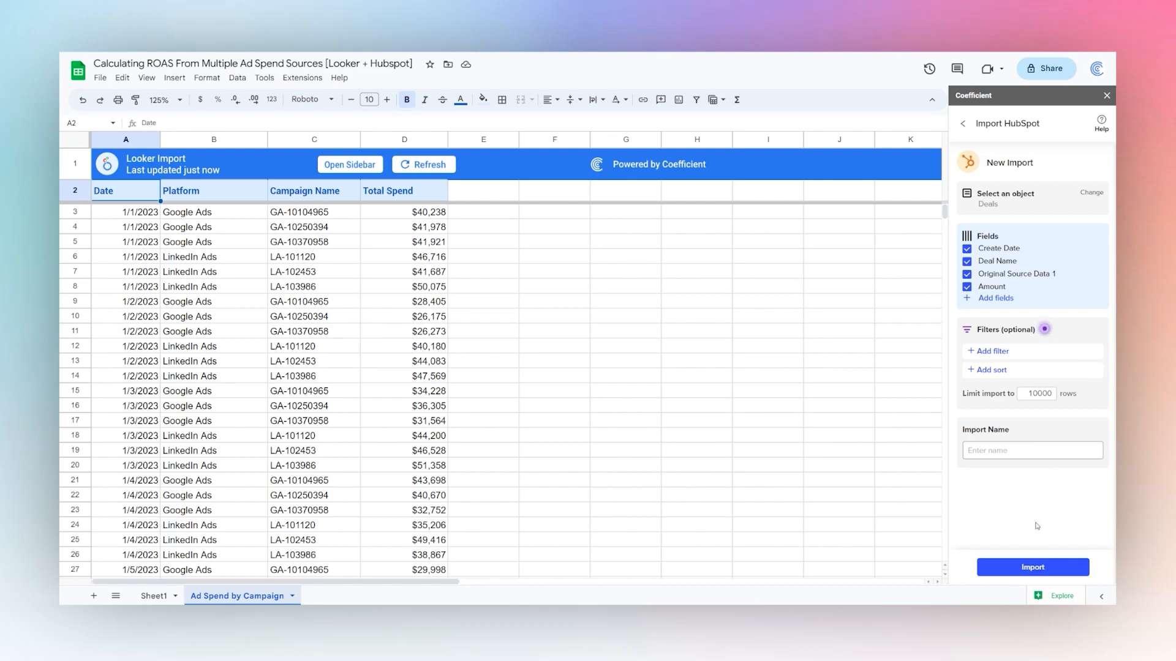
Run the HubSpot Deals import, declining auto-refresh and returning to Coefficient's main view.
click(1038, 570)
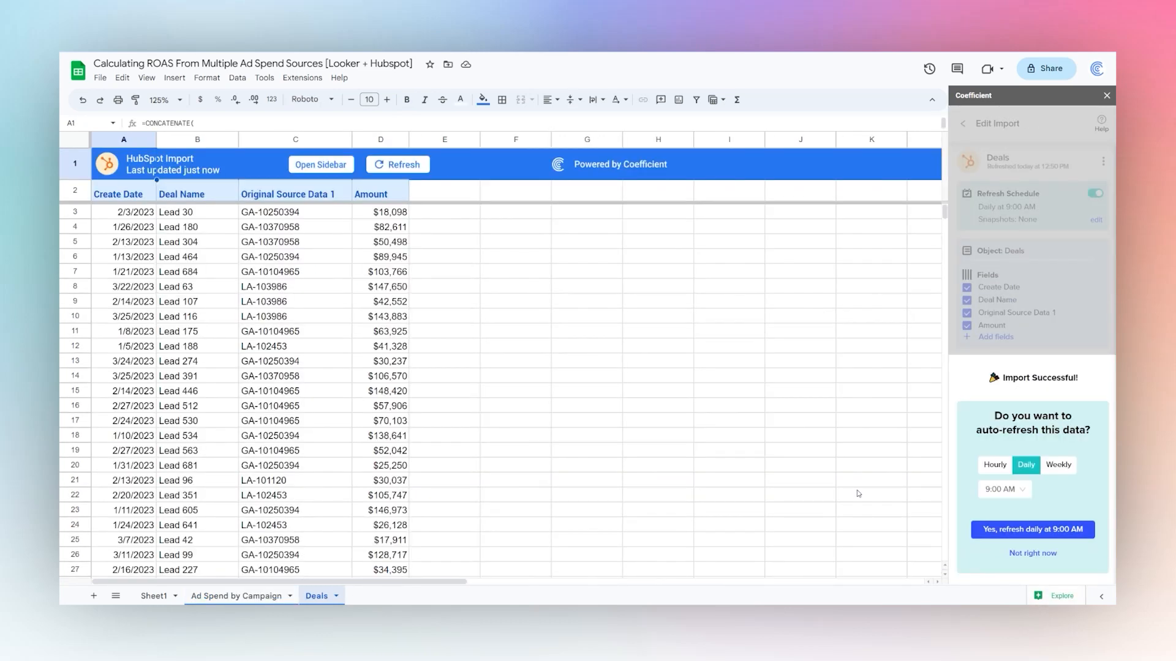
click(1024, 554)
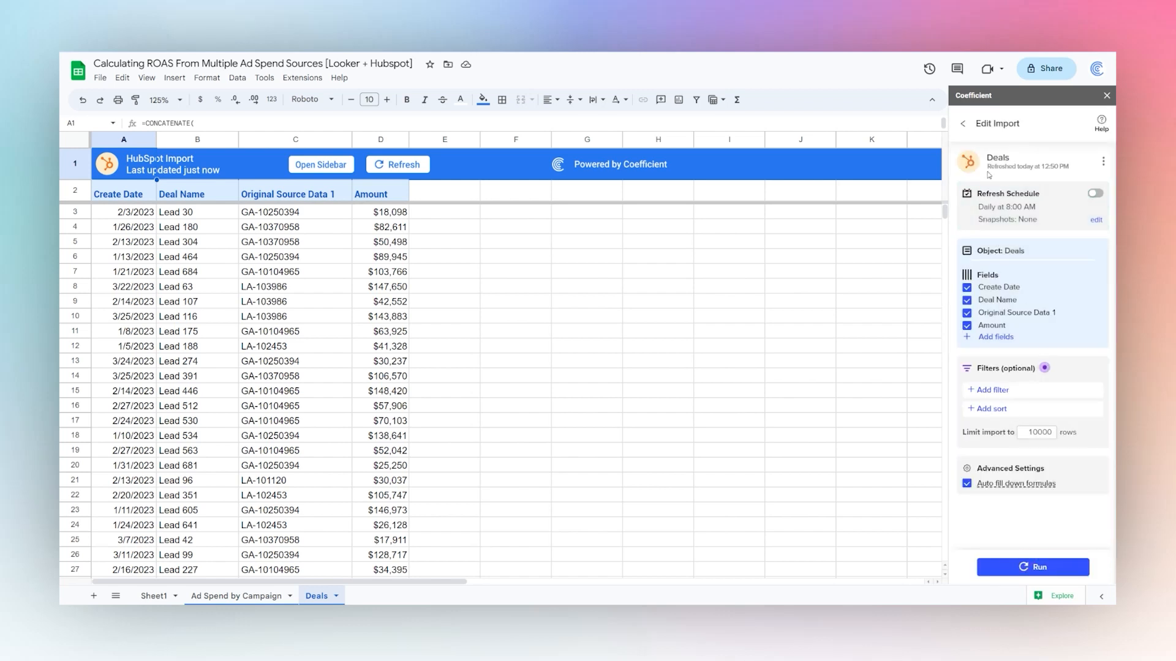
click(962, 123)
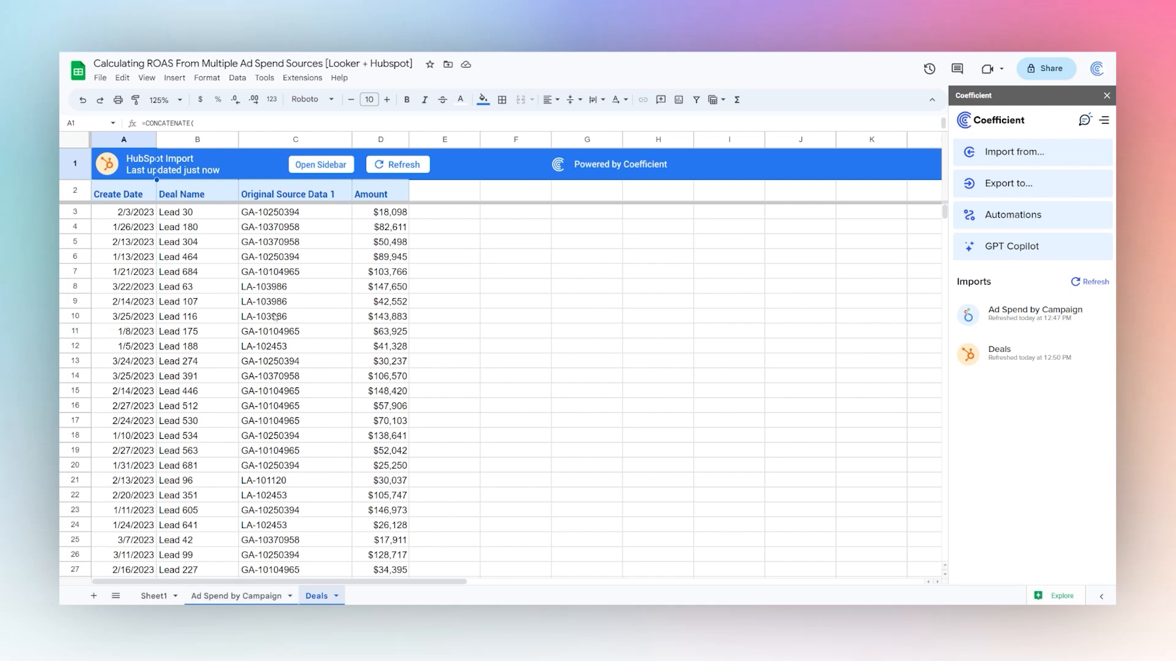
Add a "Total Revenue" header in cell E2 of the Ad Spend by Campaign sheet.
click(376, 138)
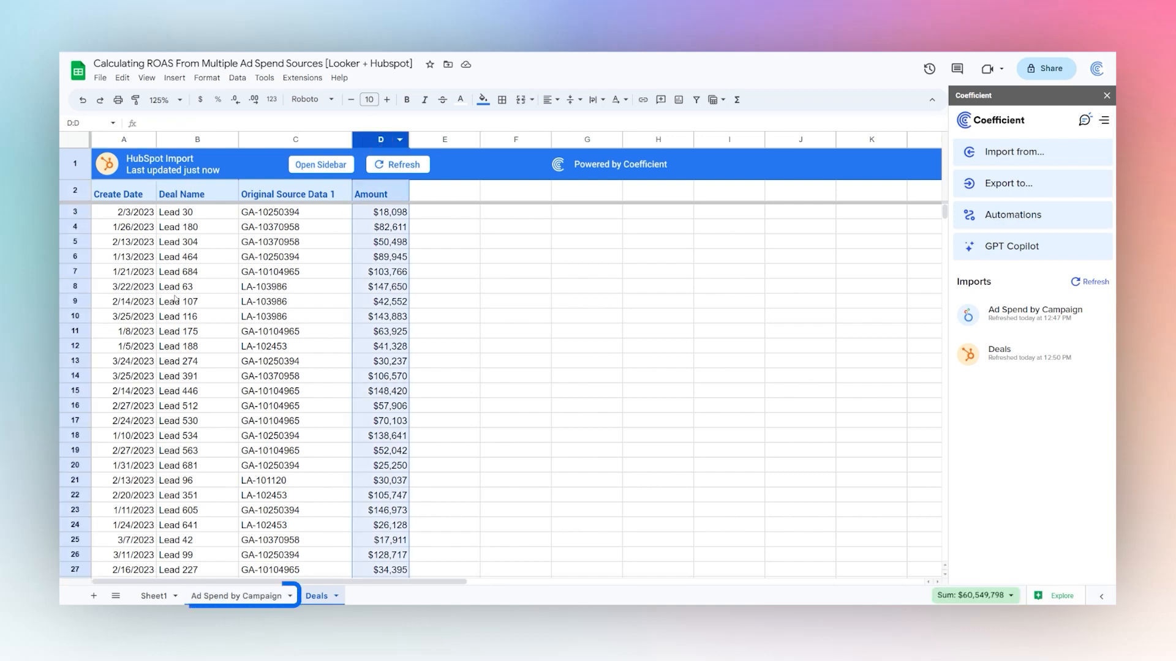
click(223, 596)
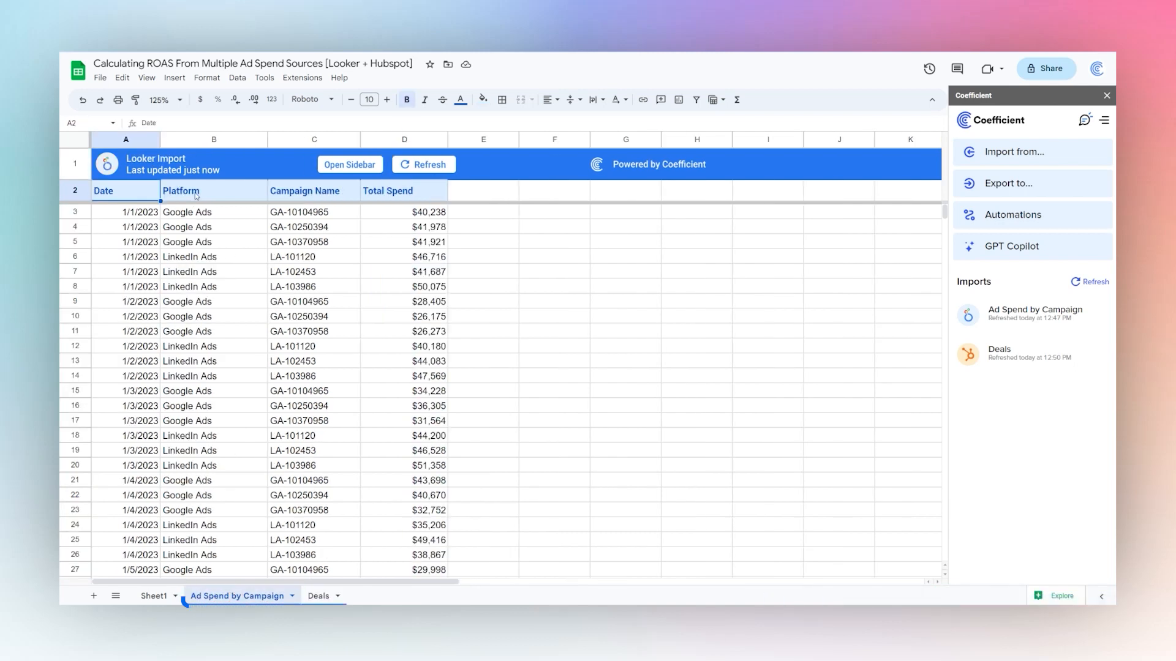
drag(181, 190, 214, 316)
click(295, 139)
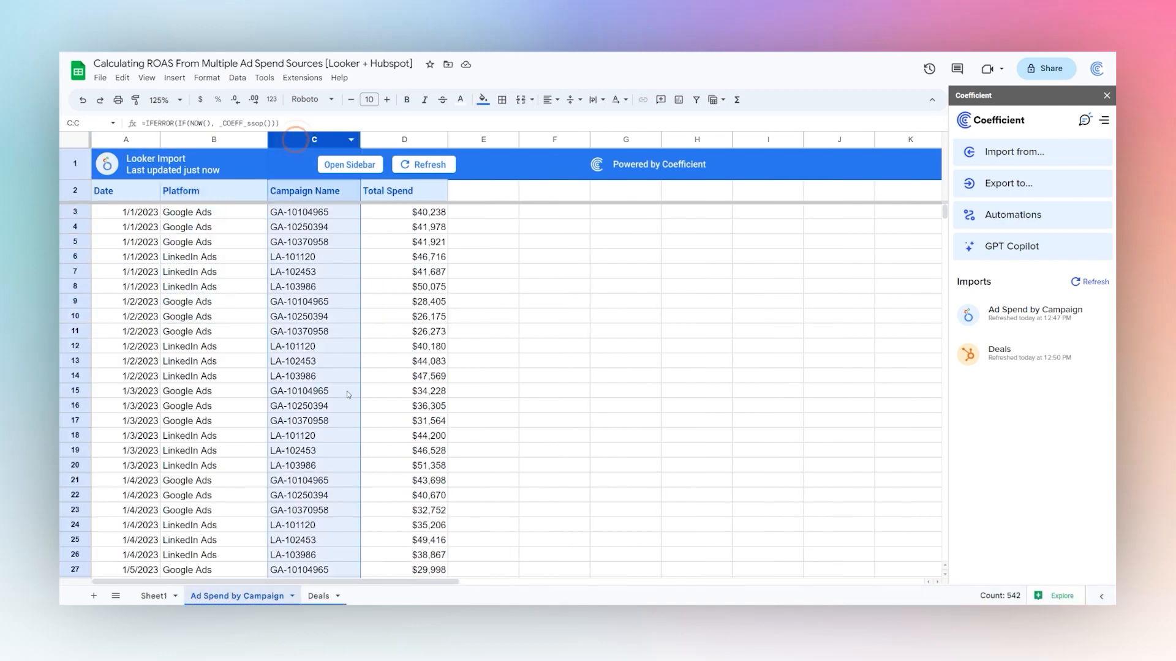
click(485, 198)
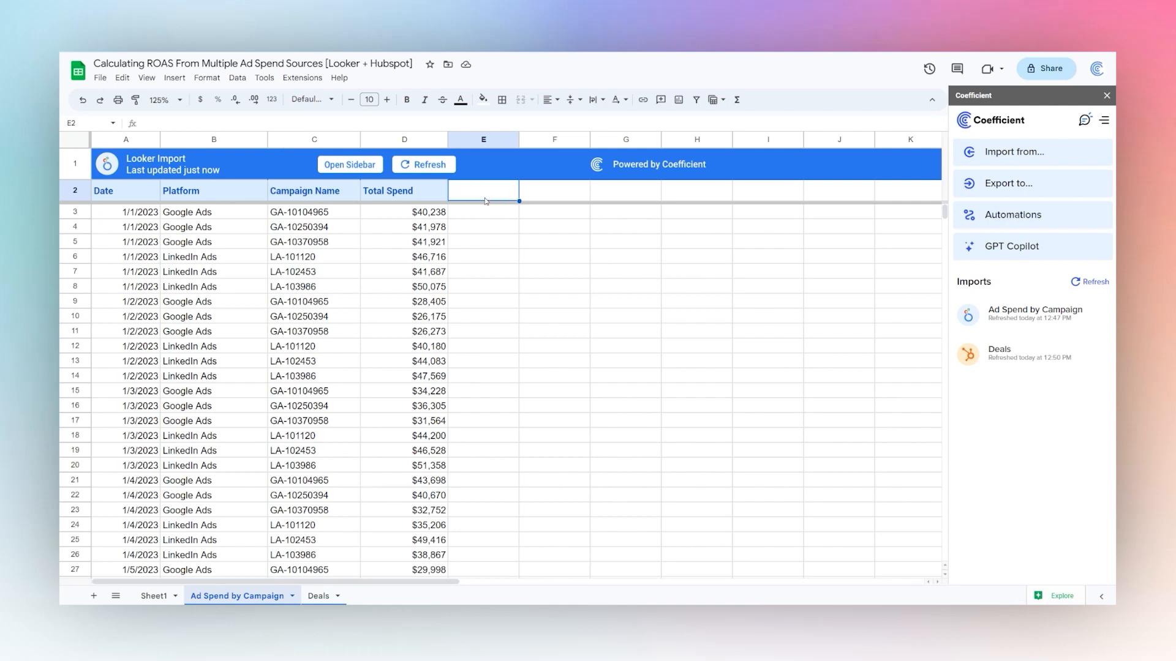
text(Total Revenue)
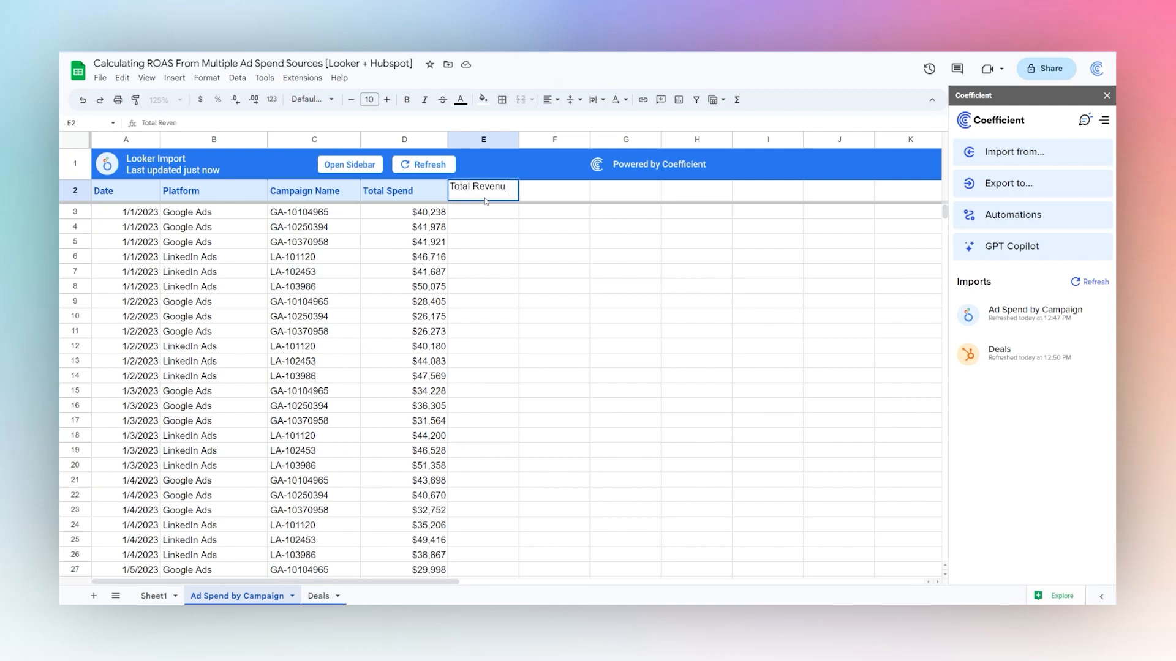
key(Return)
Fill the Total Revenue header cell E2 with a dark red background.
click(483, 191)
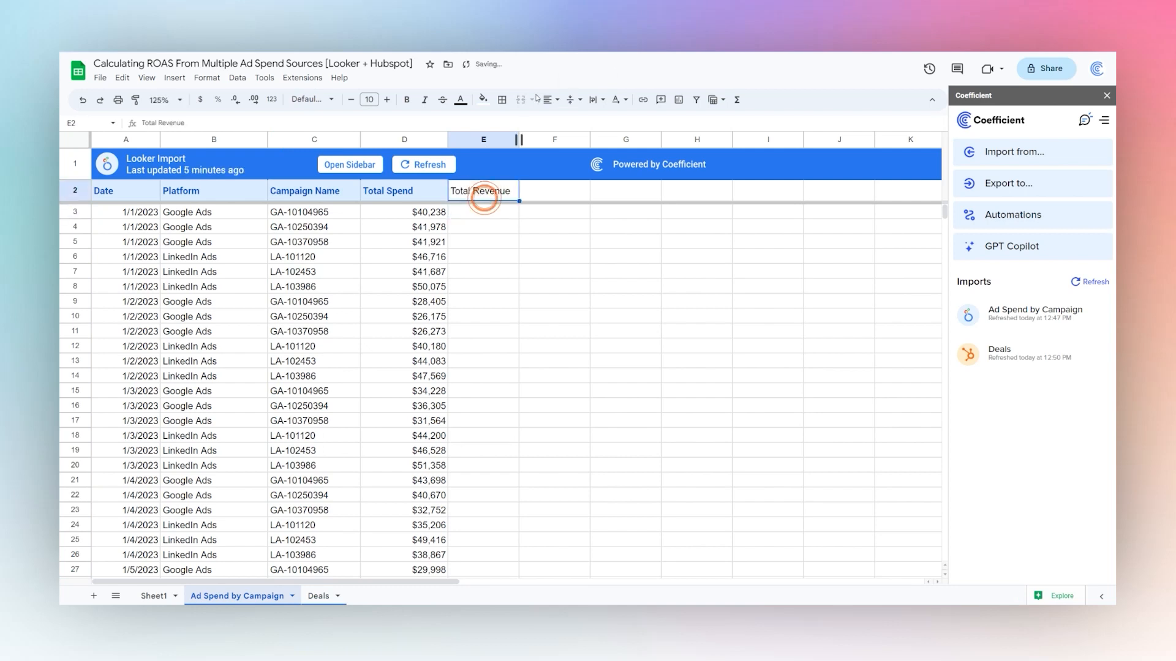
click(483, 99)
click(598, 199)
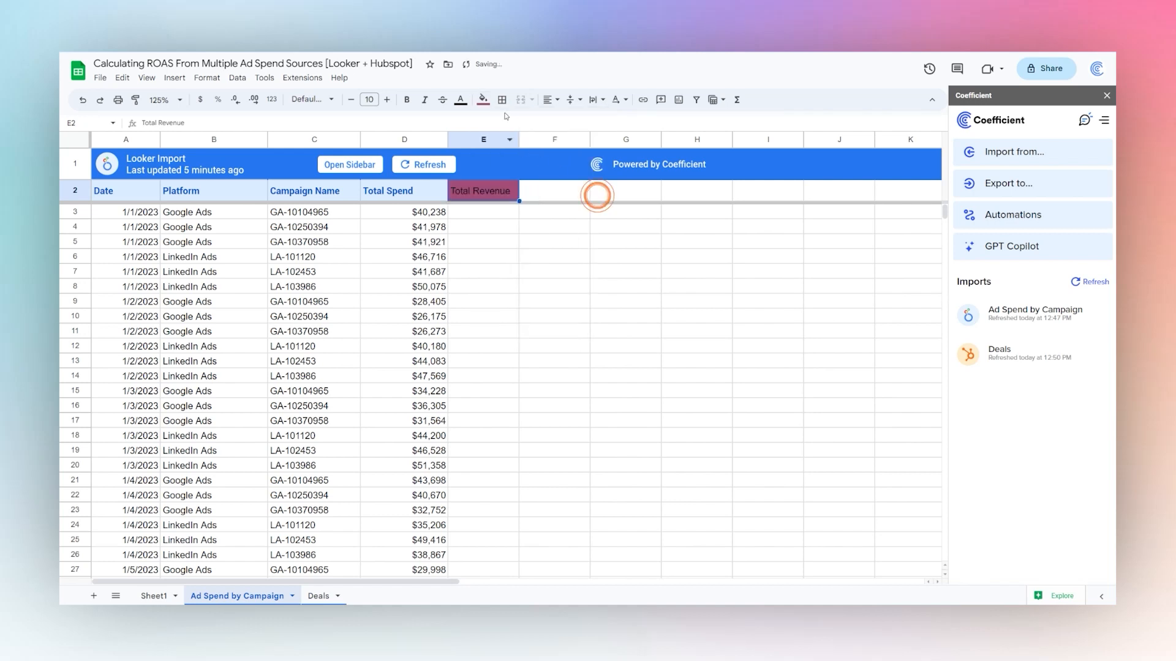
Change the text colour of the Total Revenue header in E2 to white.
click(461, 99)
click(576, 141)
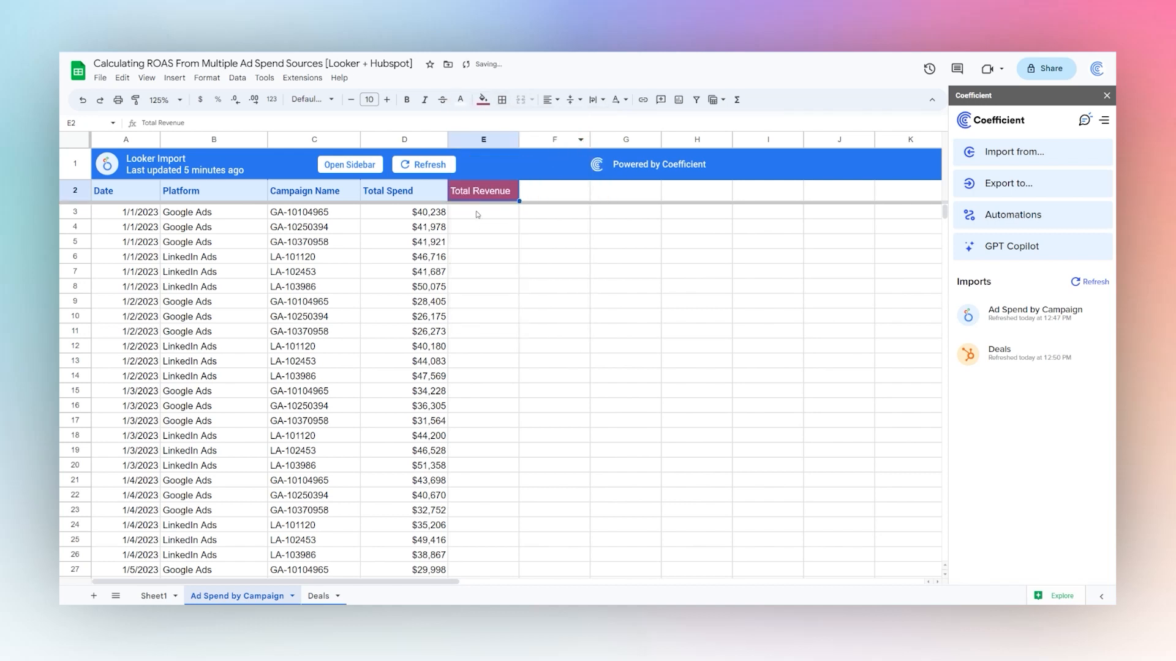
Start a SUMIFS formula in E3 that sums Deals!D:D where Deals!A:A matches the date in A3.
click(477, 212)
text(=)
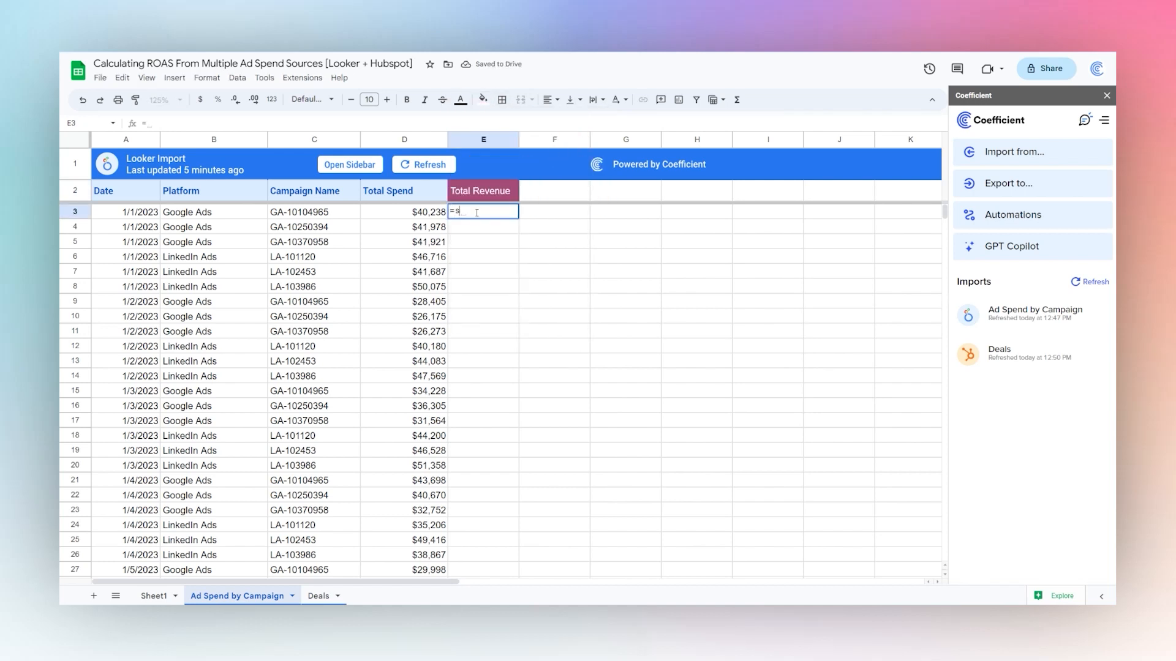
text(sumifs()
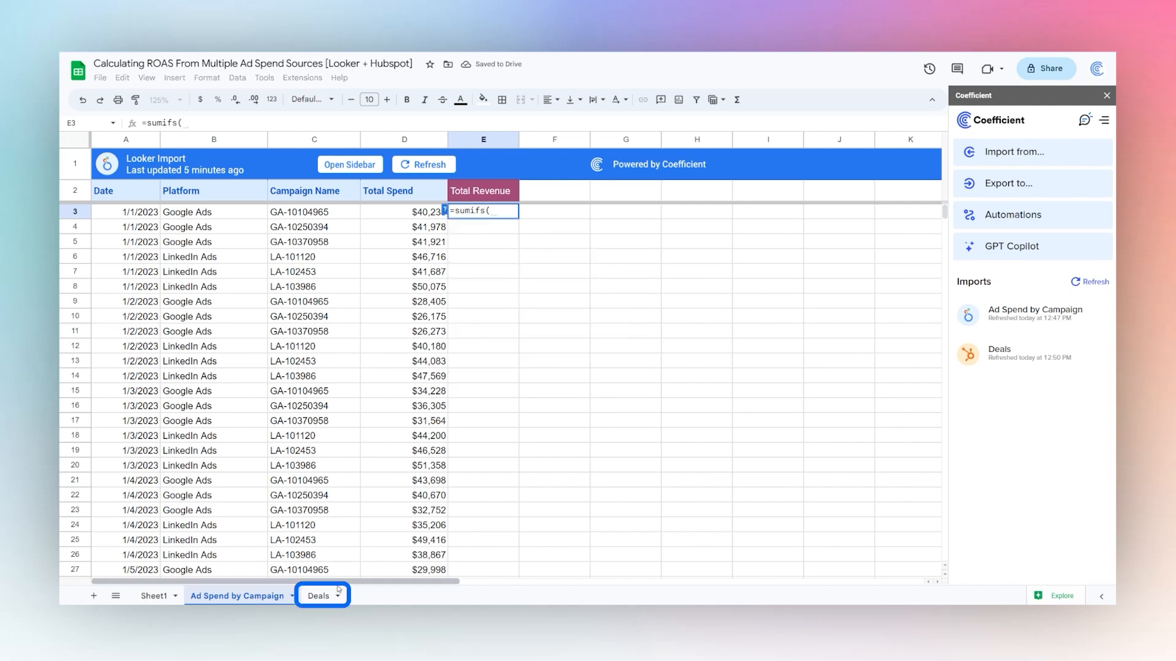
click(318, 596)
click(378, 139)
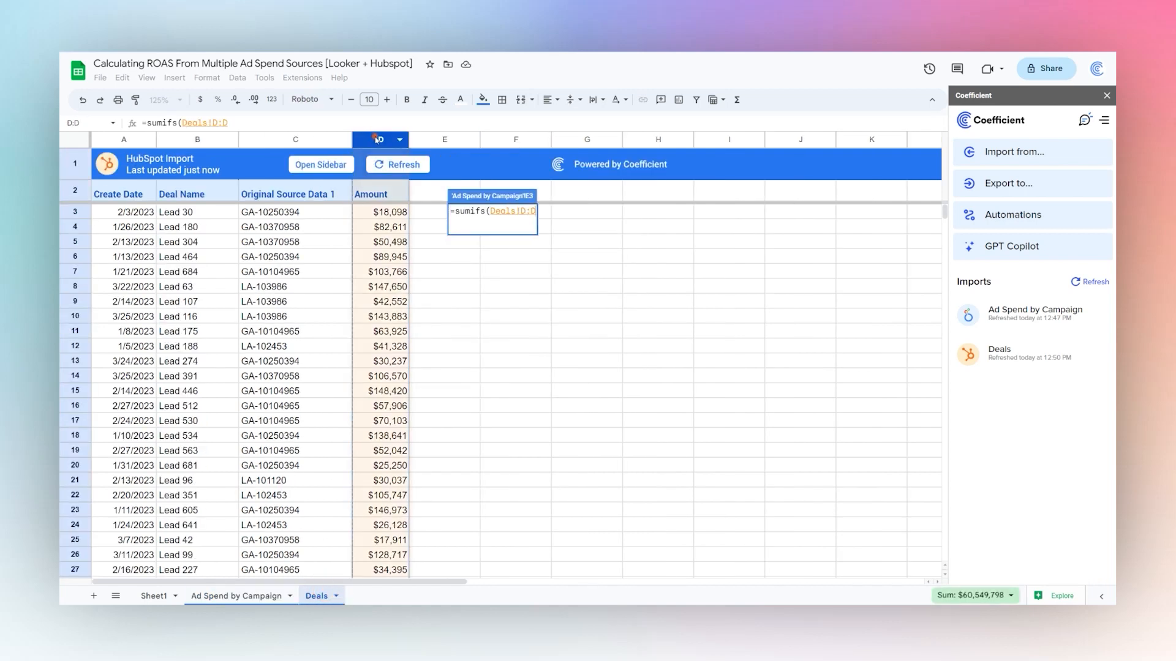
text(,)
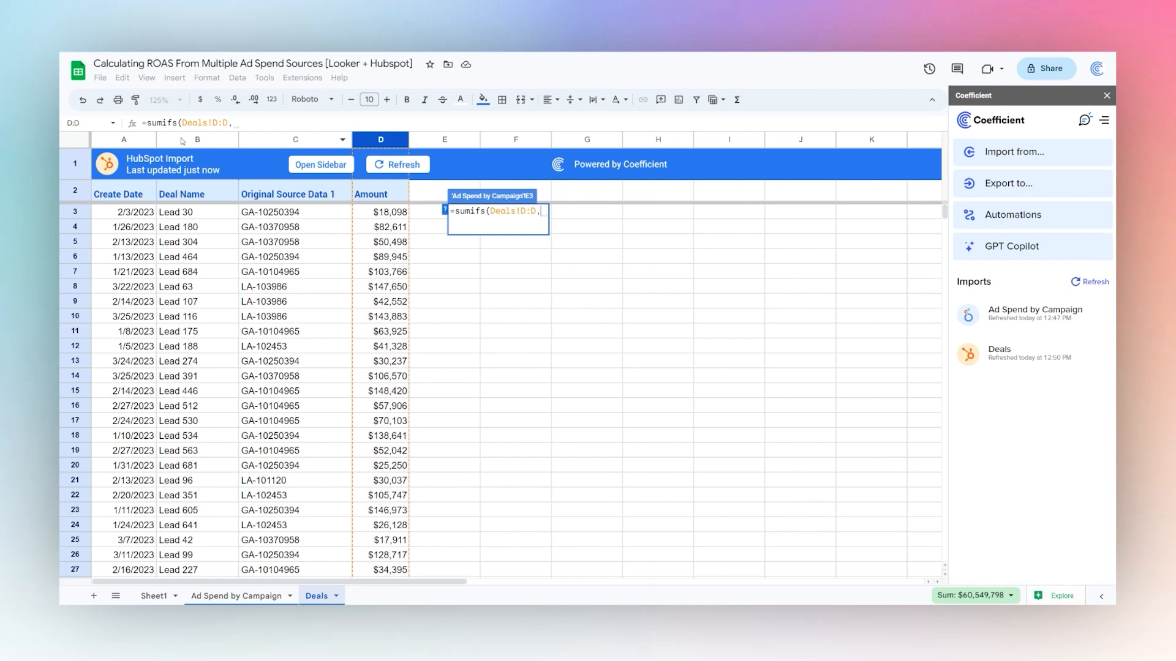
click(124, 139)
text(,)
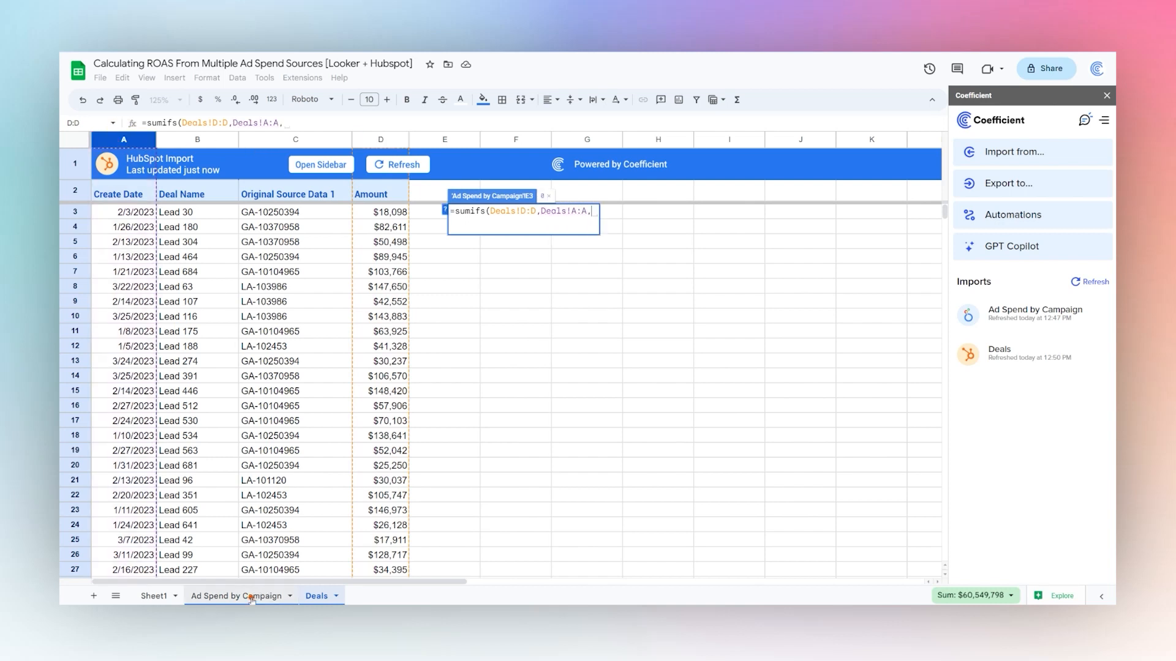
click(251, 595)
click(135, 214)
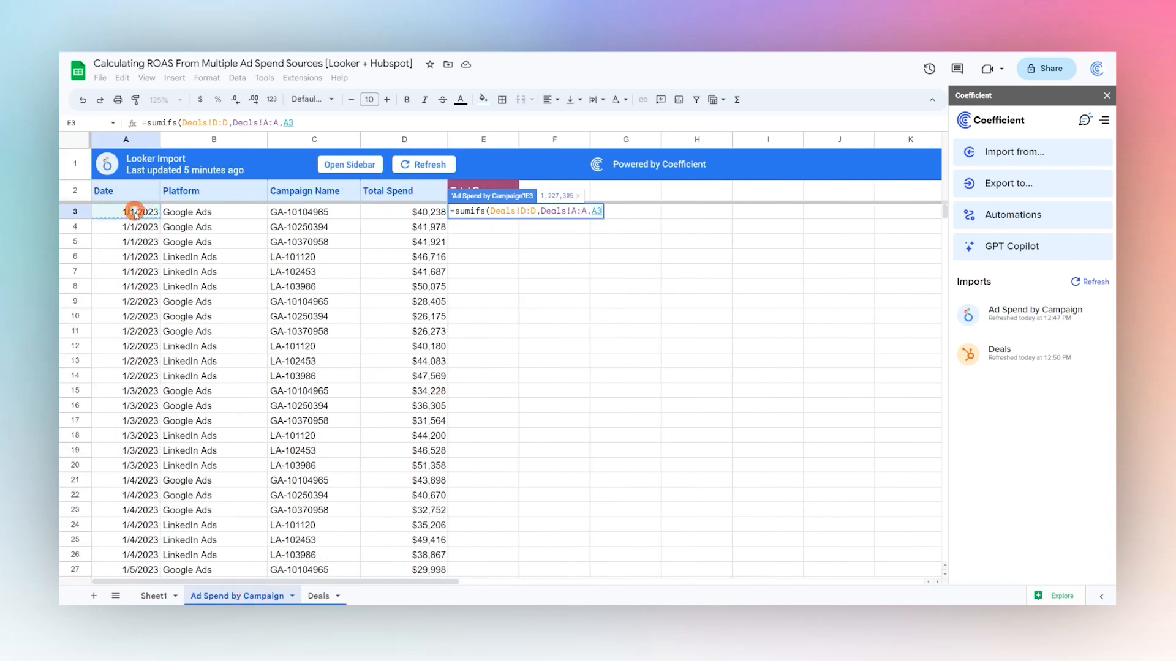
Complete the E3 formula with Deals!C:C matched to campaign name C3, and fill it down the Total Revenue column.
text(,)
click(321, 596)
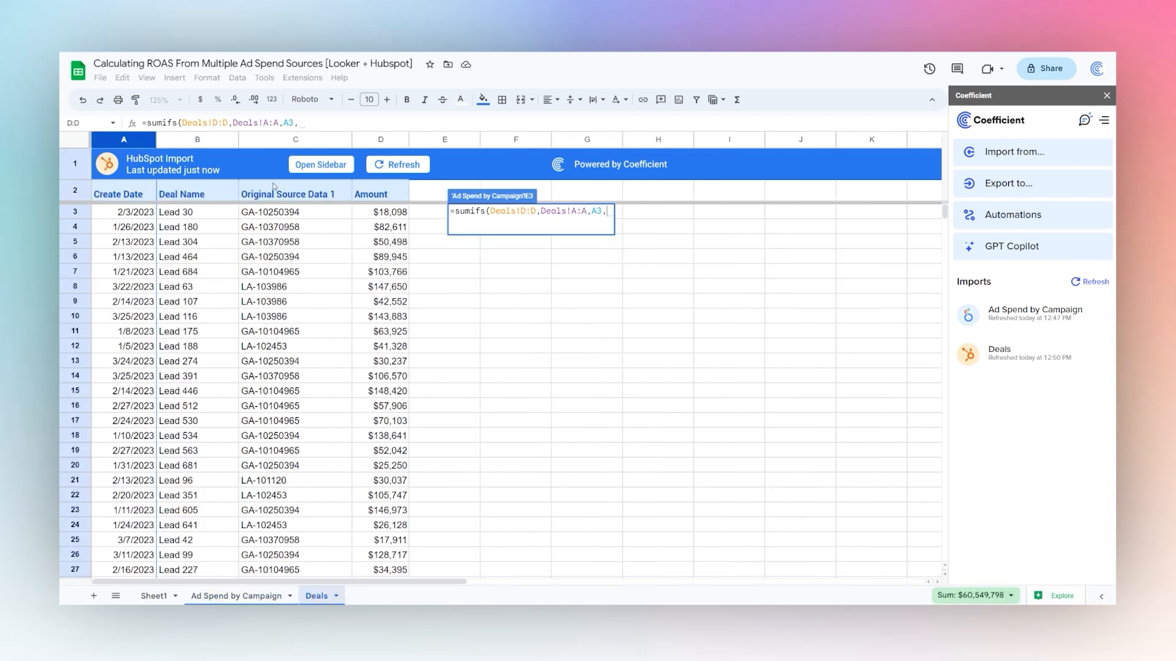
click(275, 140)
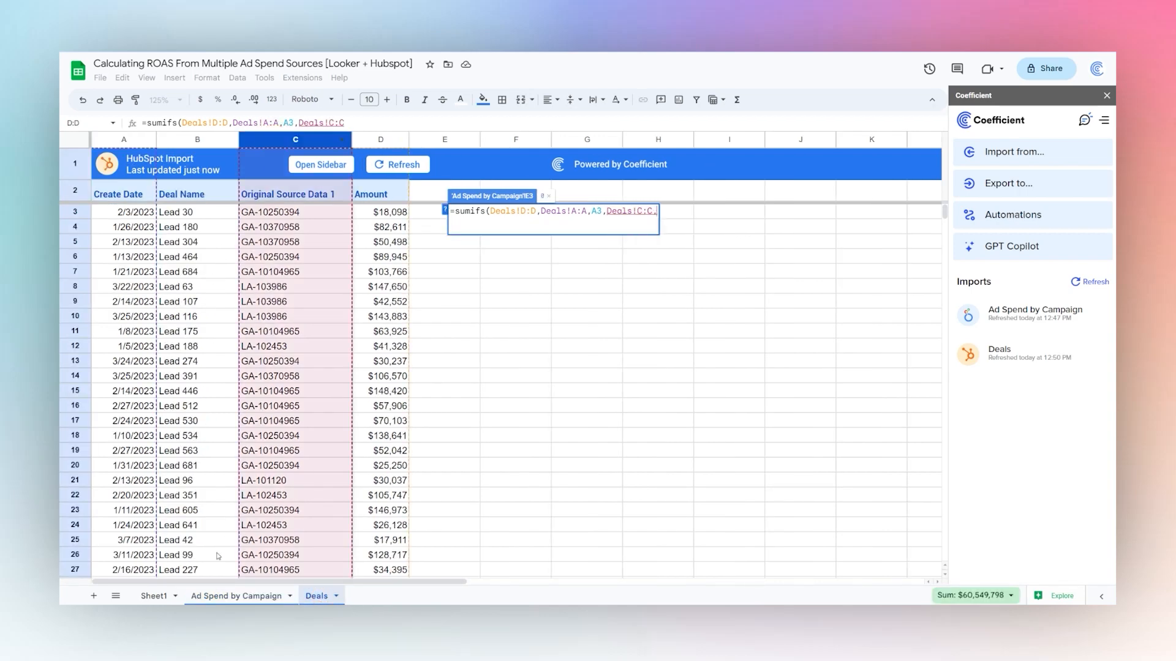
text(,)
click(209, 596)
click(314, 214)
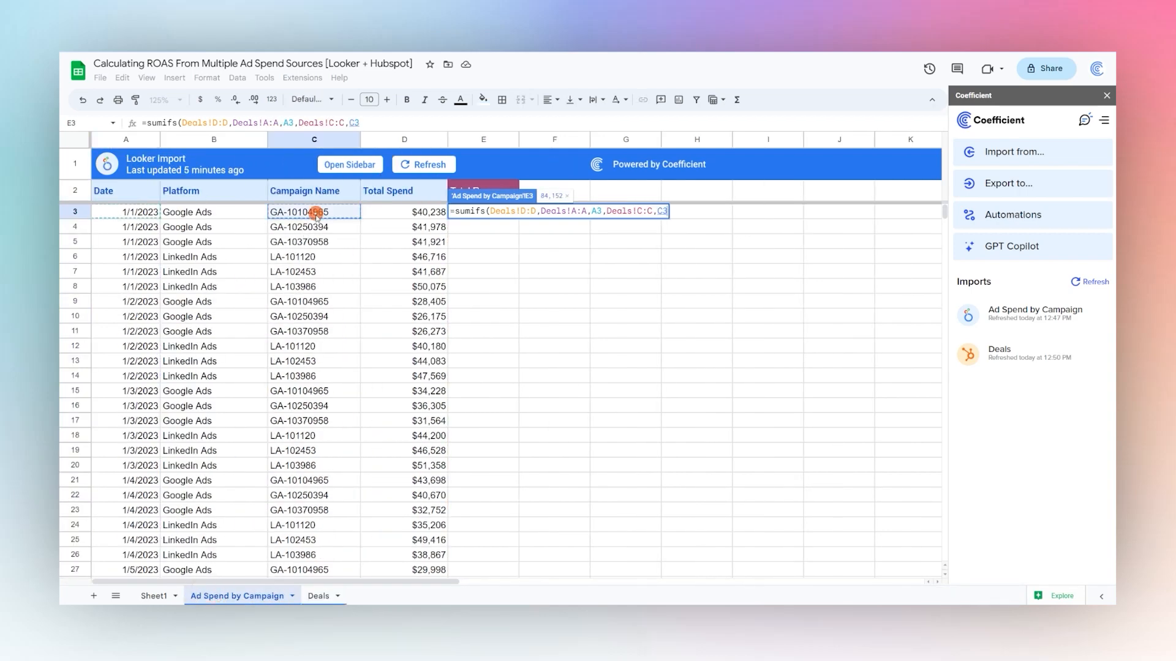
text())
key(Return)
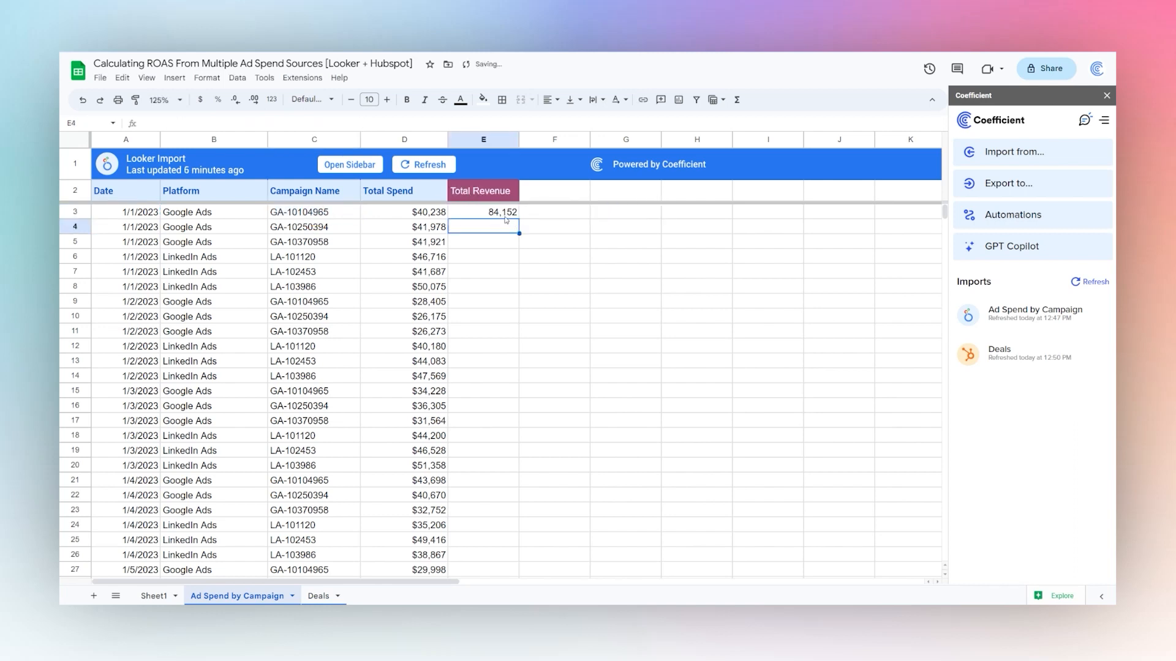
click(506, 216)
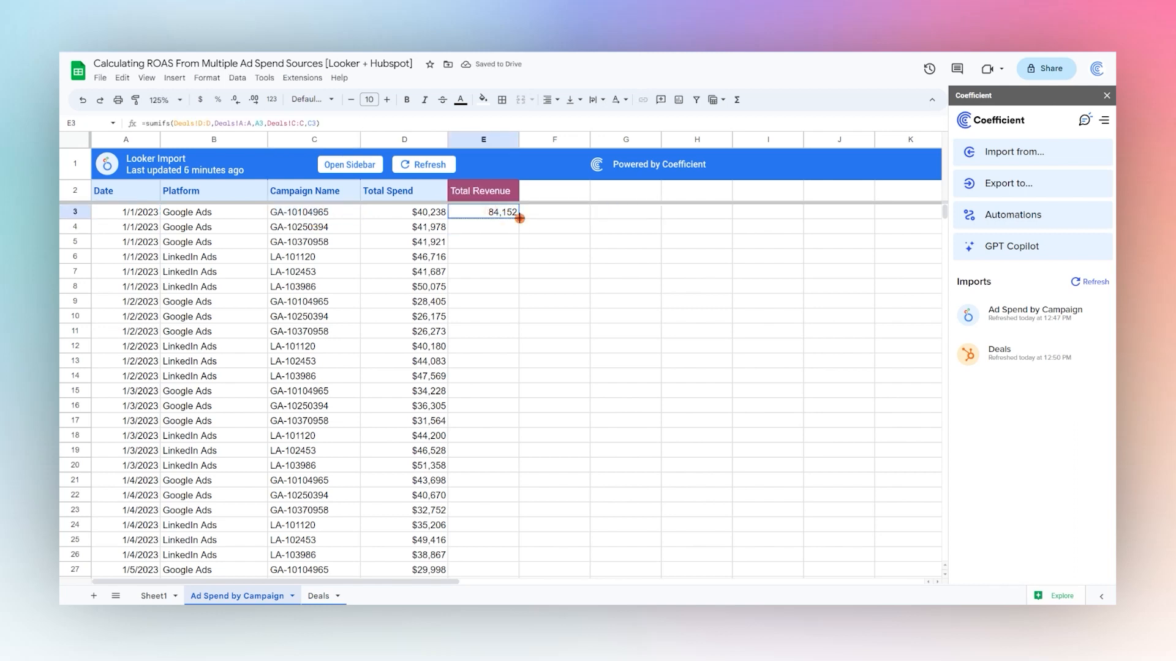
double_click(519, 218)
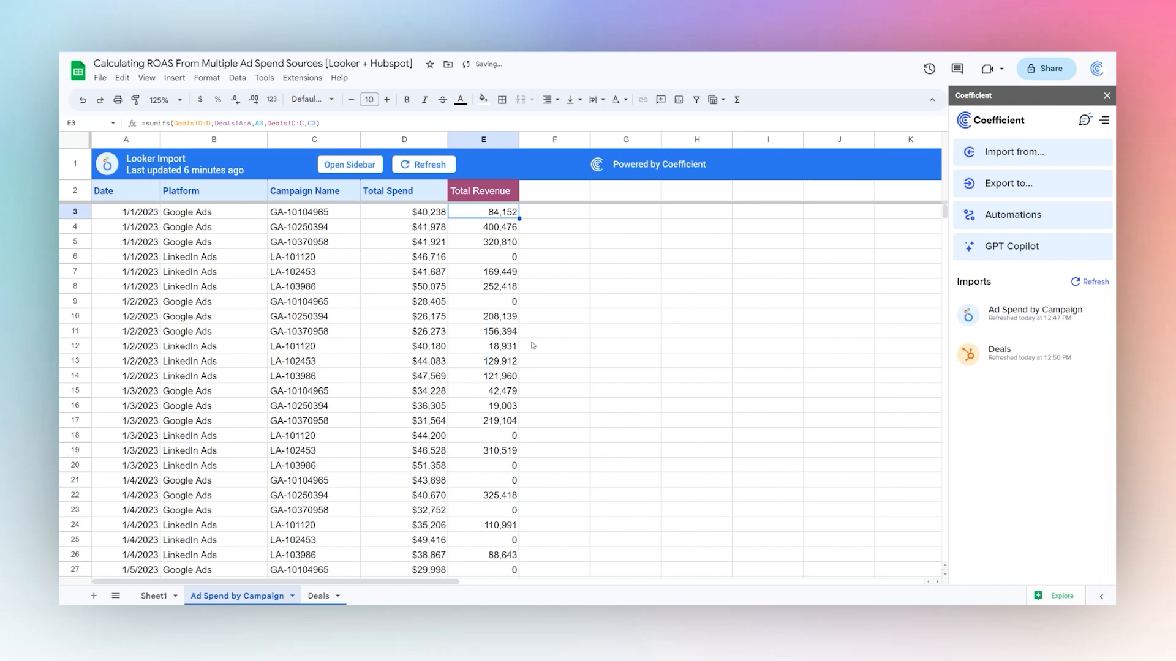
click(628, 212)
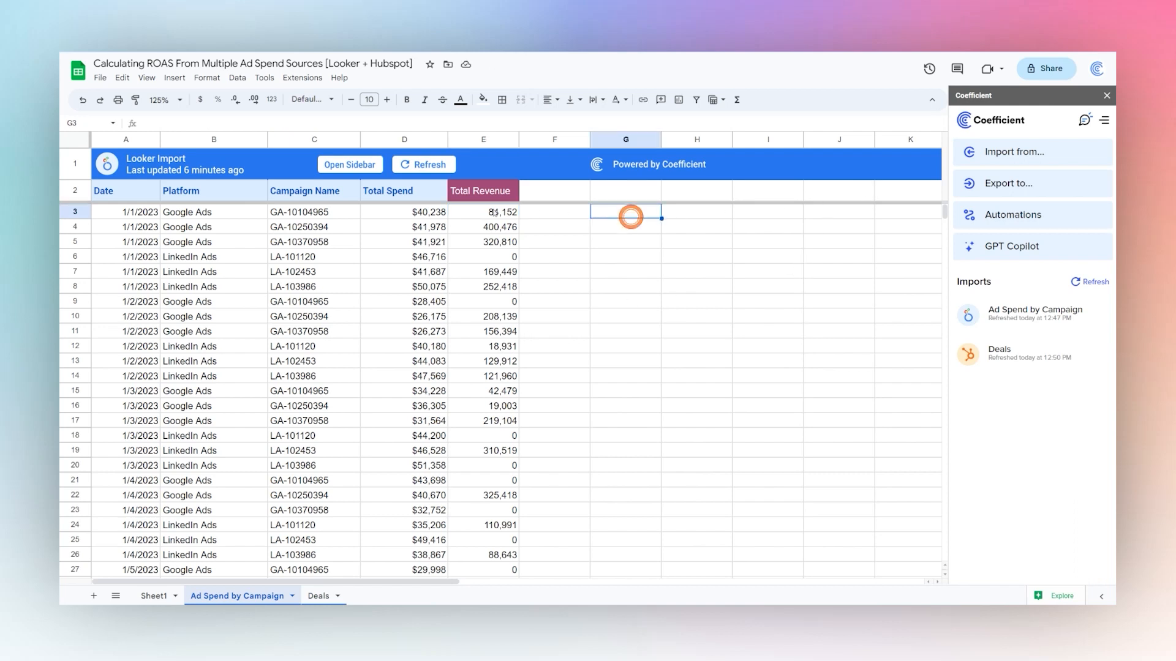
click(484, 142)
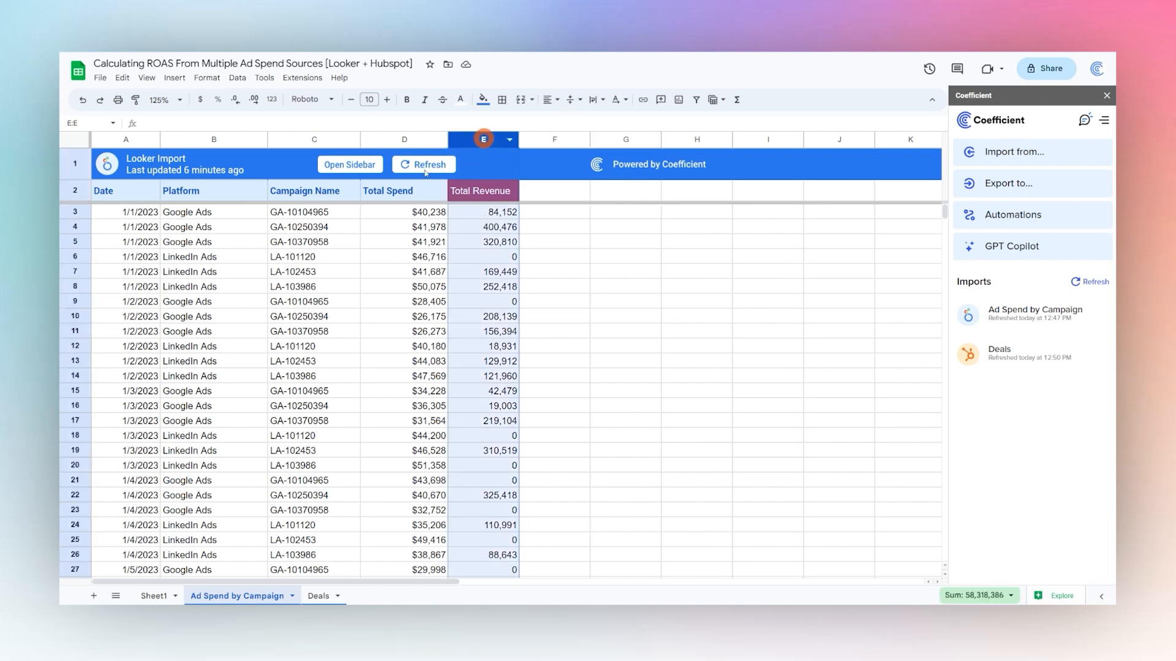
click(400, 140)
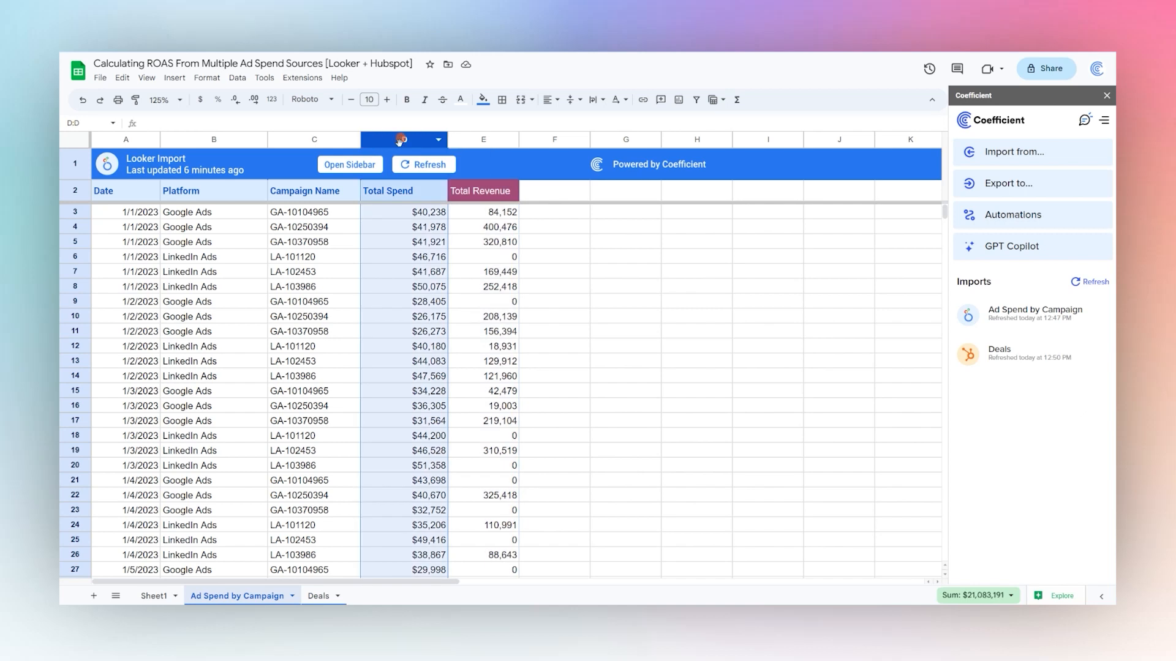
click(312, 143)
click(226, 142)
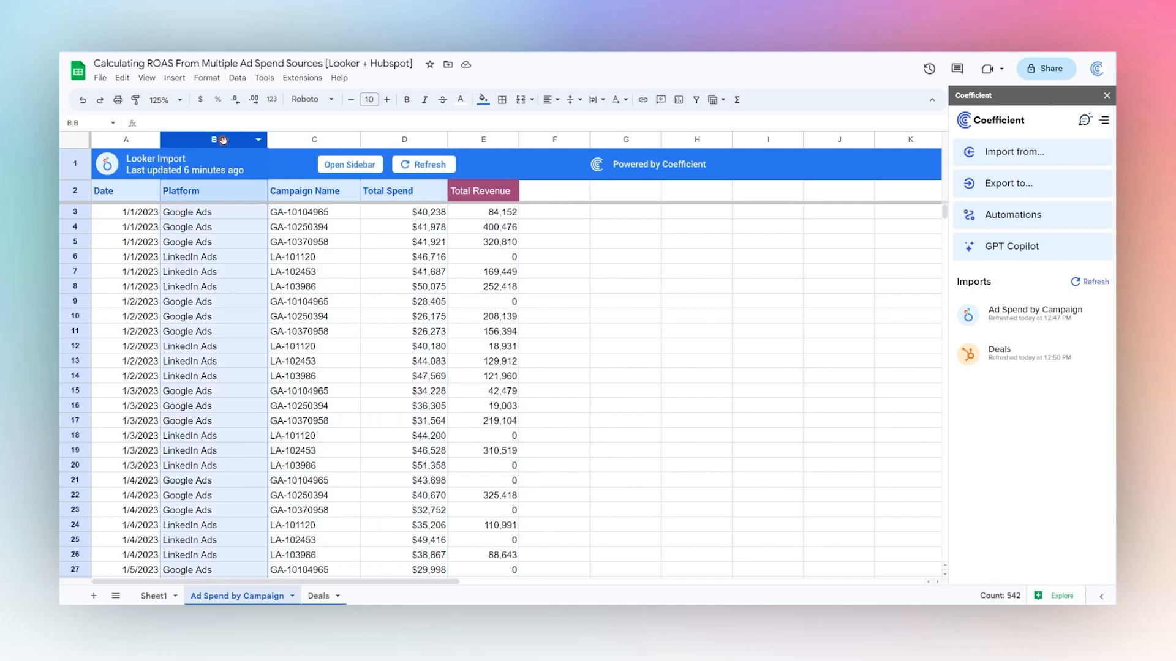
Enter the platform labels "Google Ads" in G3 and "LinkedIn Ads" in G4.
click(641, 217)
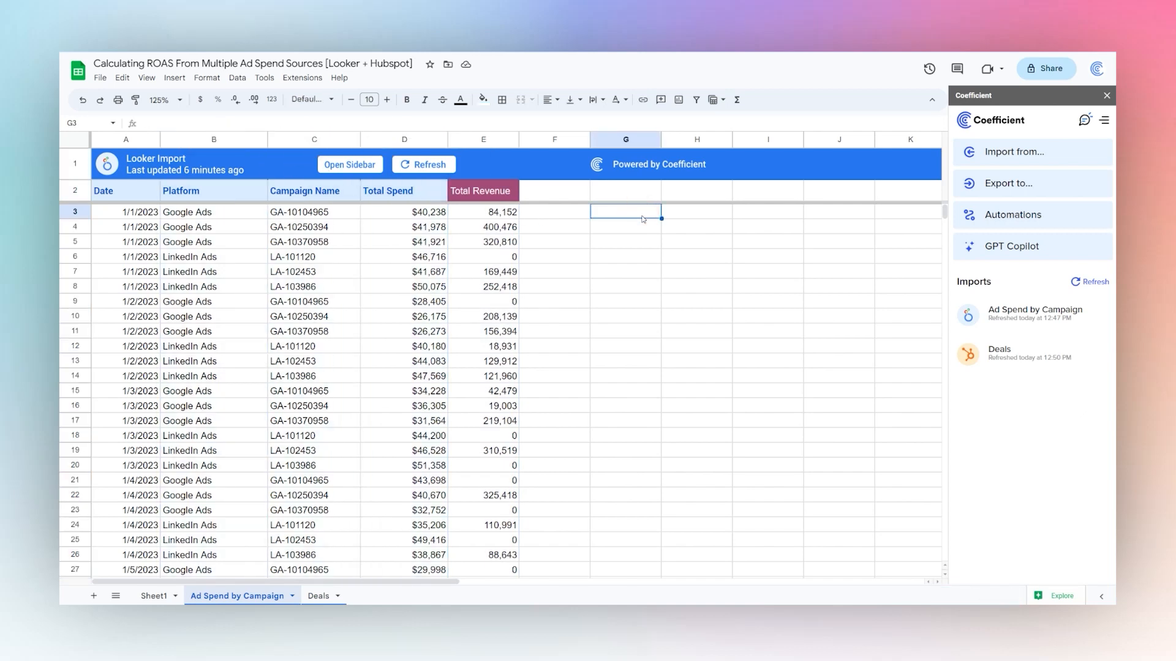
text(Google Ads)
key(Return)
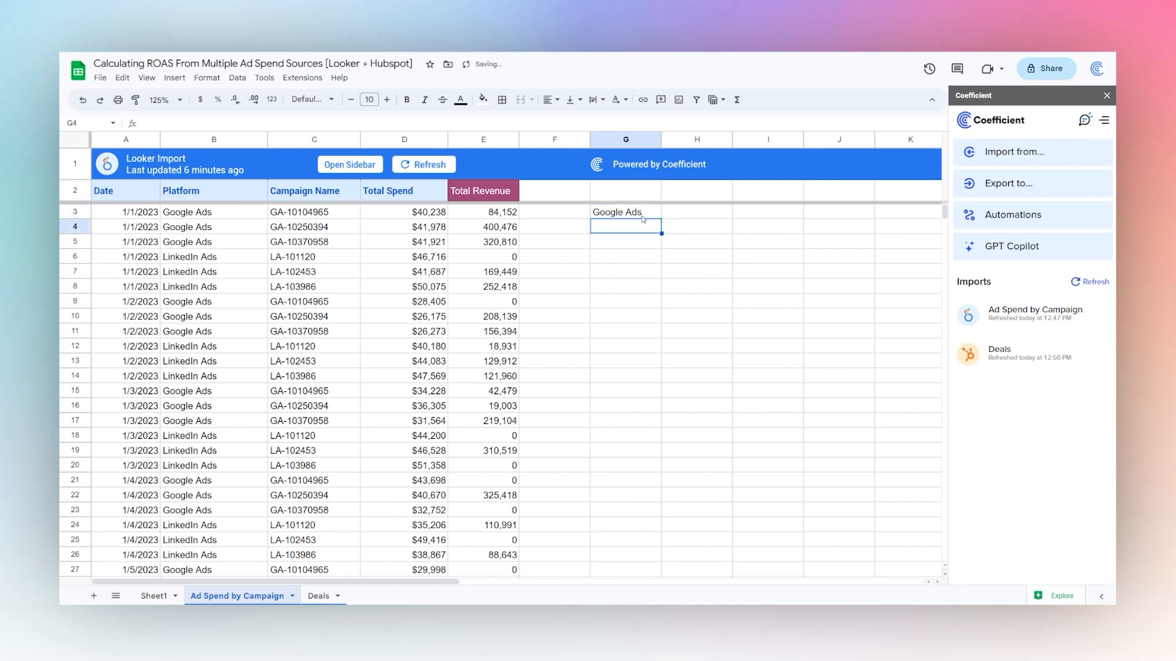
text(LinkedIn Ads)
key(Return)
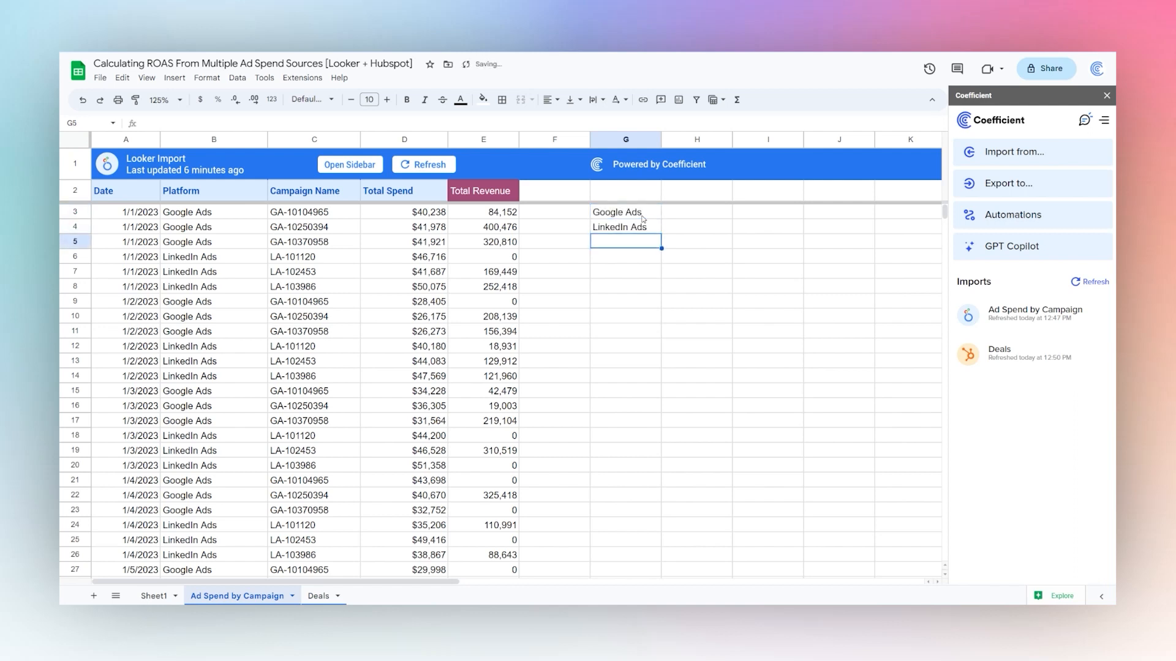
Sum the Google Ads revenue in H3 with the formula =sumifs(E3:E,B3:B,G3).
click(702, 215)
text(=sumifs()
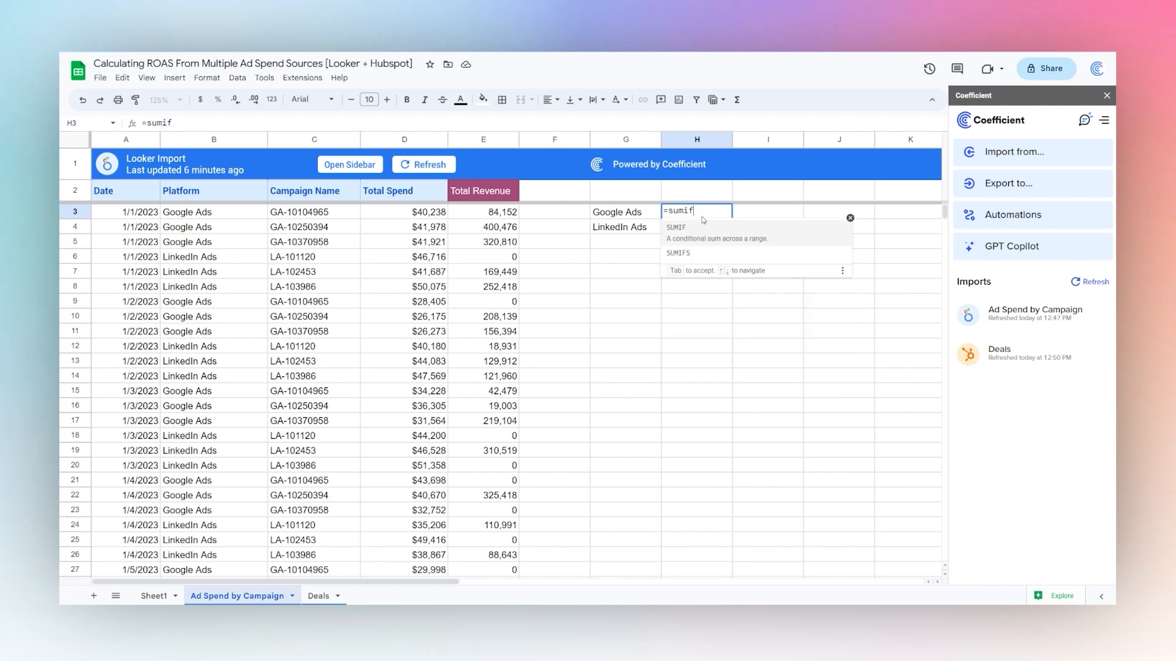
click(496, 213)
key(ctrl+shift+Down)
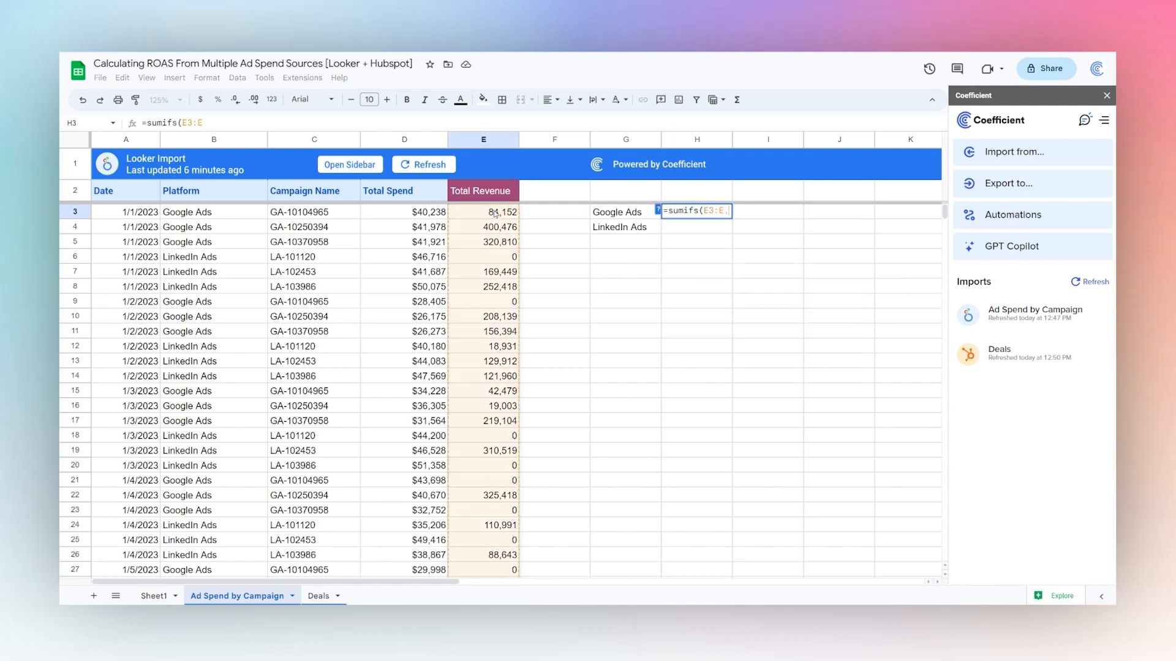
text(,)
click(222, 214)
key(ctrl+shift+Down)
text(,)
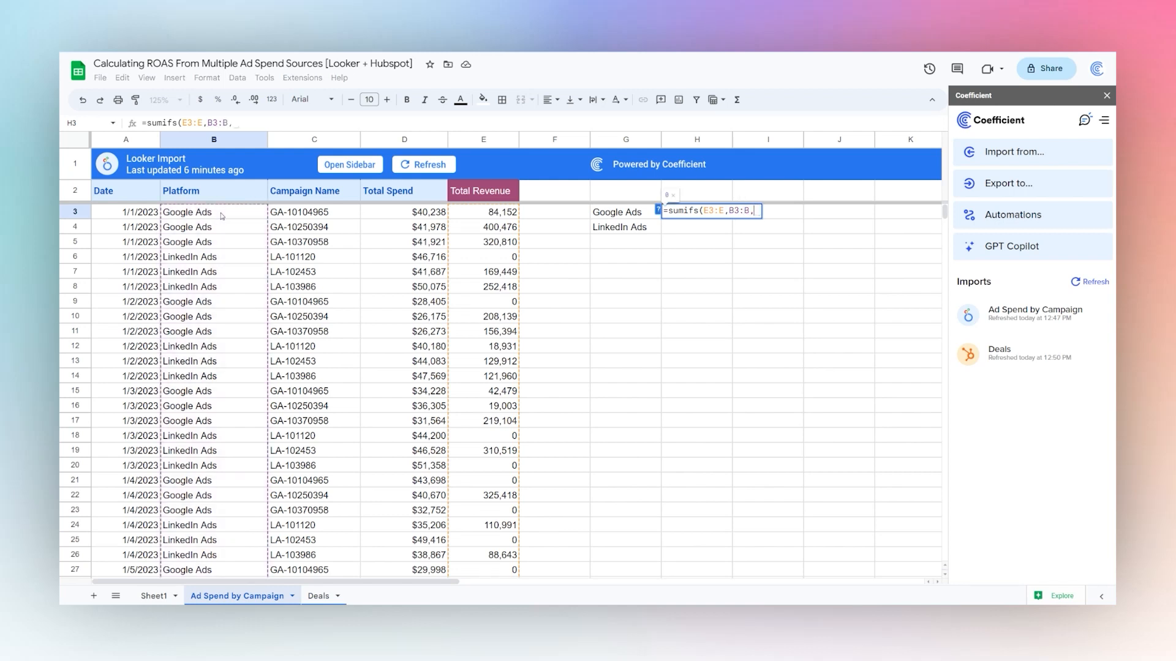
click(619, 215)
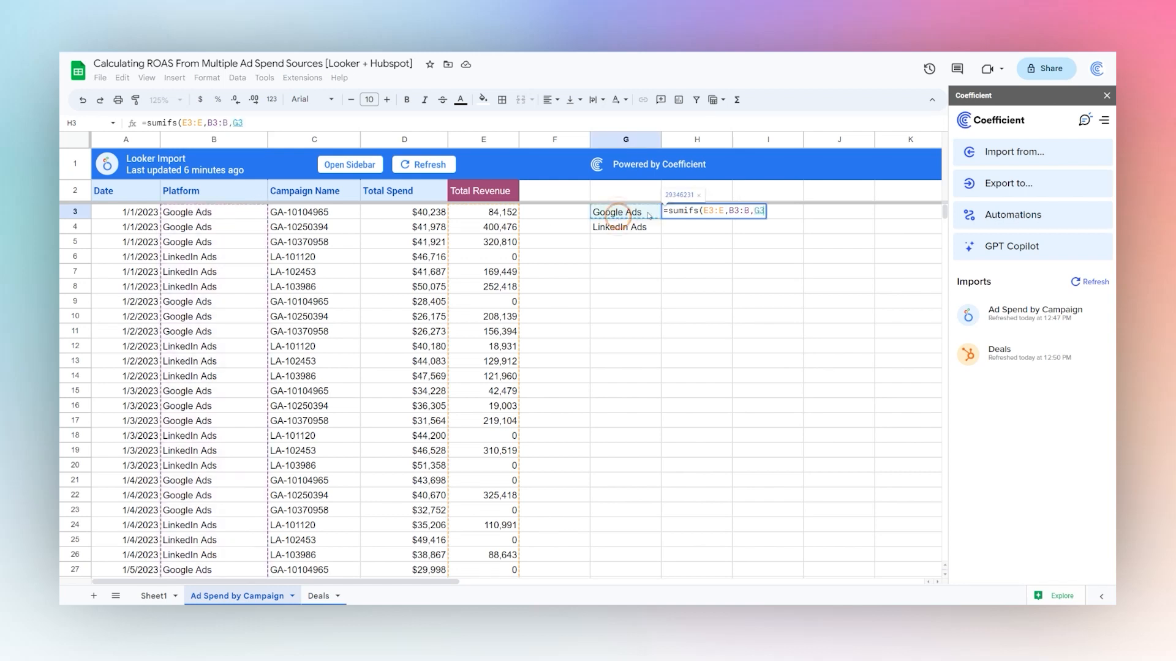
key(Return)
Make the H3 ranges absolute as $E$3:$E and $B$3:$B, and fill the formula down to H4 for LinkedIn Ads.
click(710, 212)
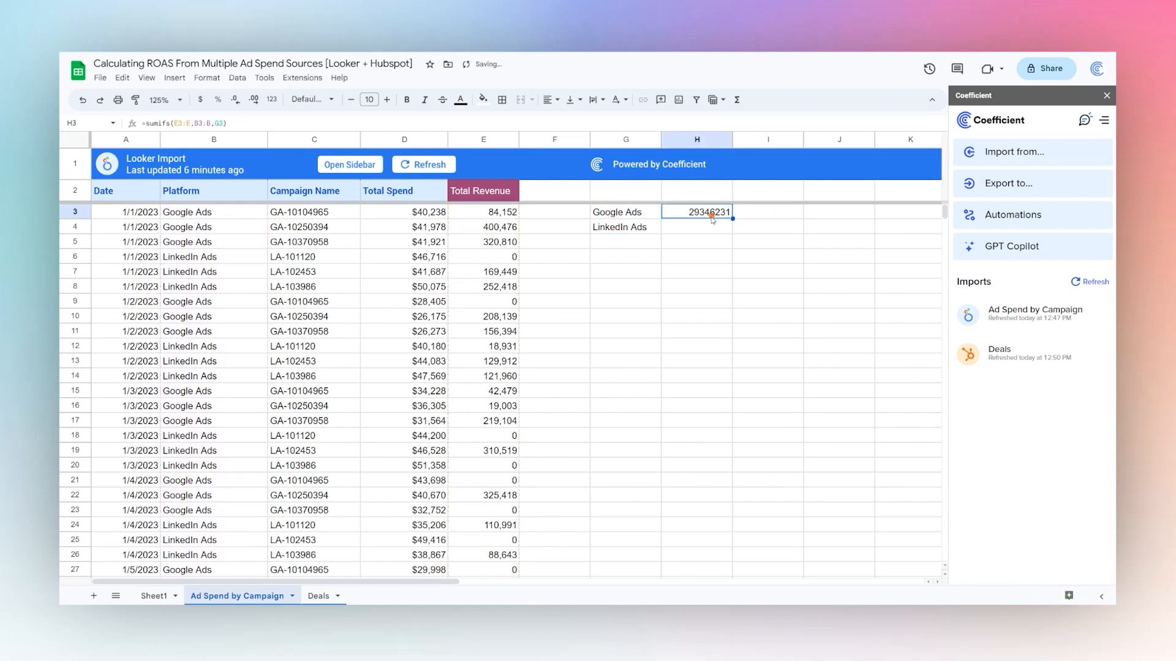
click(179, 123)
key(F4)
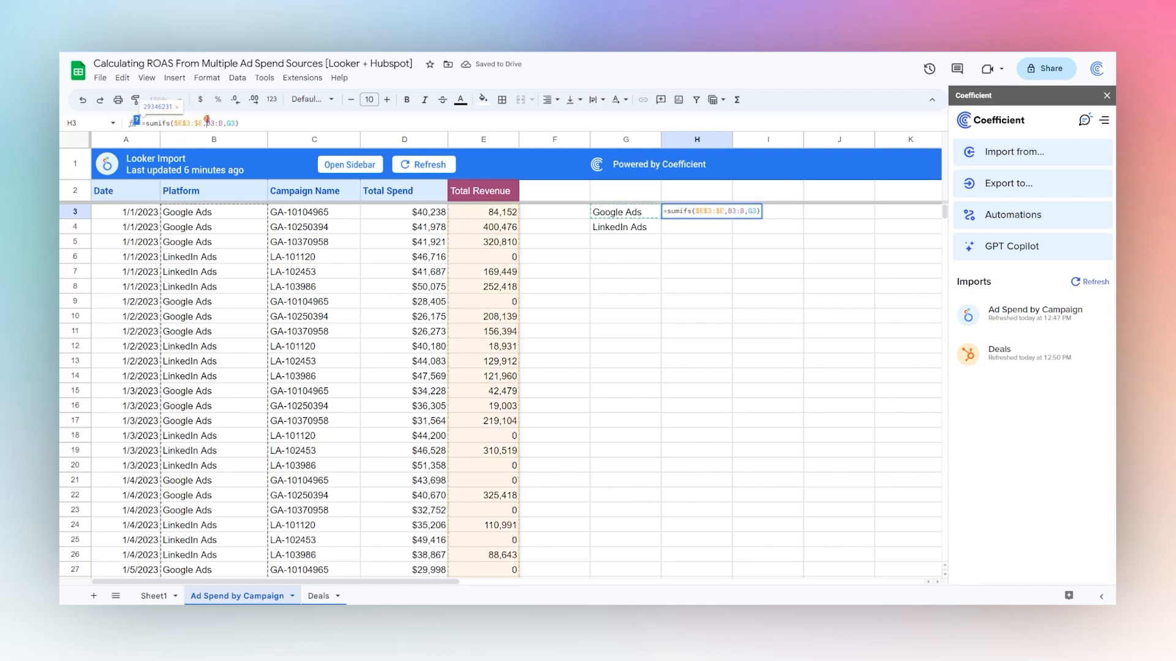
key(F4)
key(Return)
click(709, 213)
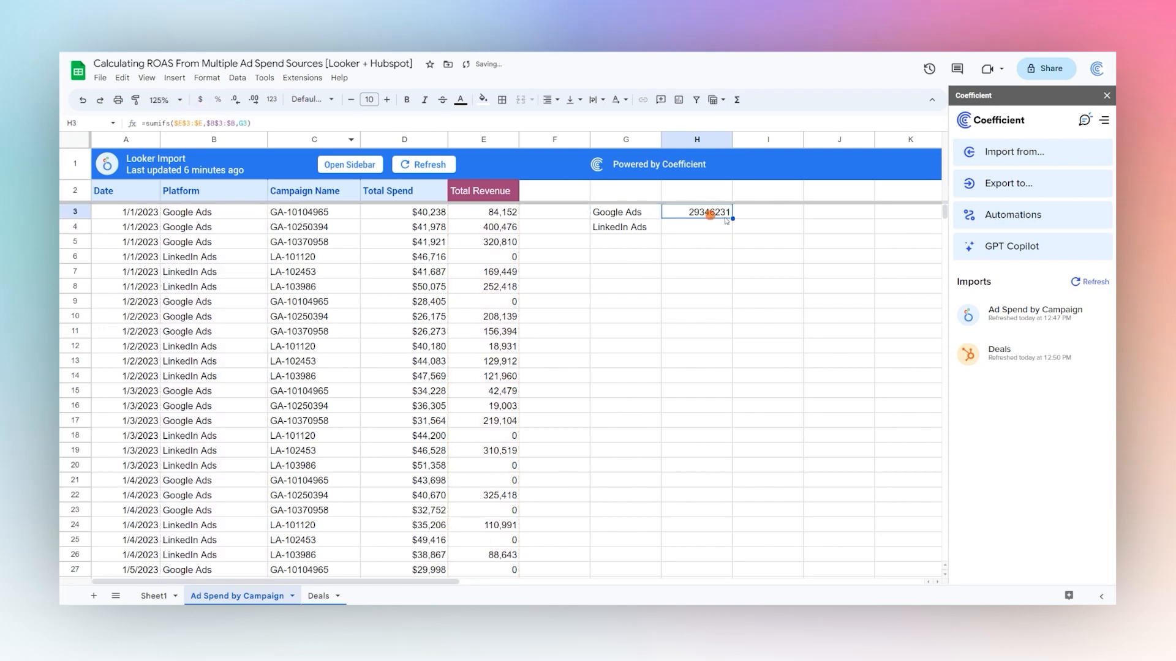
drag(731, 219, 731, 233)
Copy the text of the H3 formula into I3 as =sumifs($E$3:$E,$B$3:$B,G3).
click(709, 212)
click(267, 122)
key(Escape)
double_click(764, 217)
text(=sumifs($E$3:$E,$B$3:$B,G3))
Change the sum range of the I3 formula to $D$3:$D and fill it down to I4.
click(784, 210)
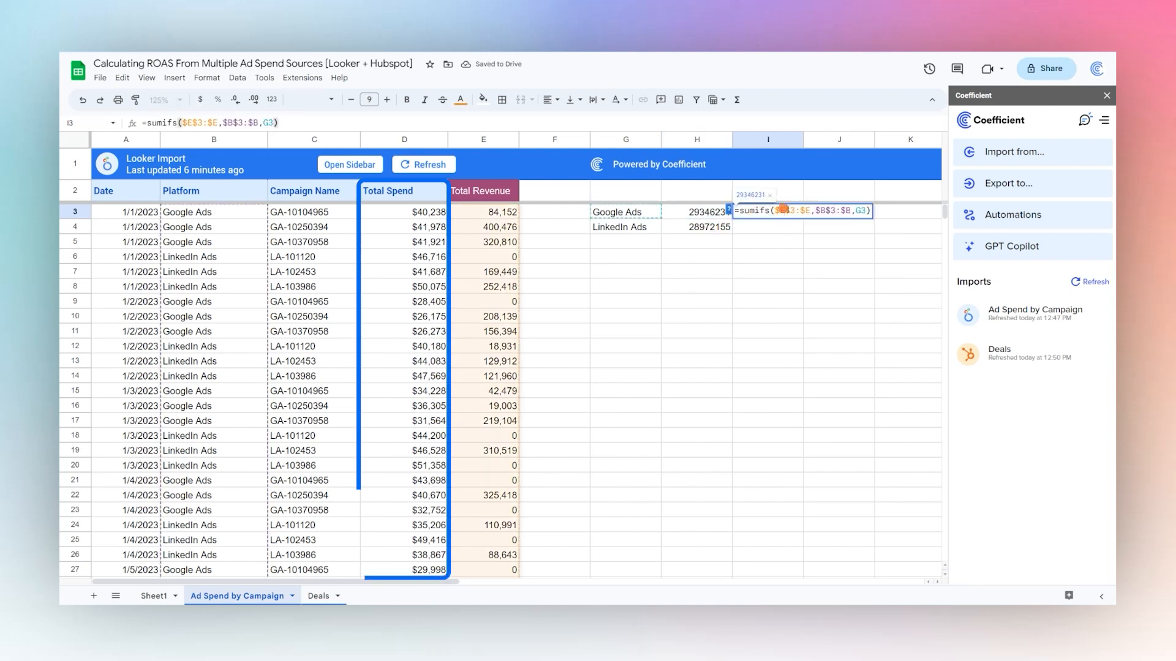
key(BackSpace)
key(BackSpace)
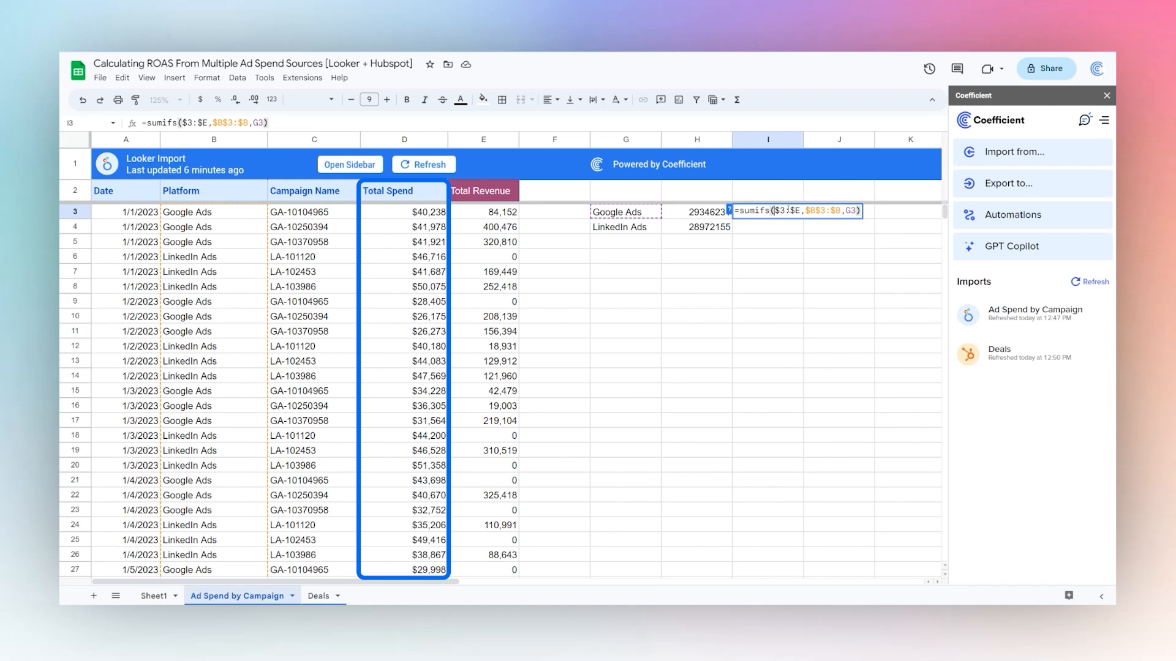
text(D$)
key(BackSpace)
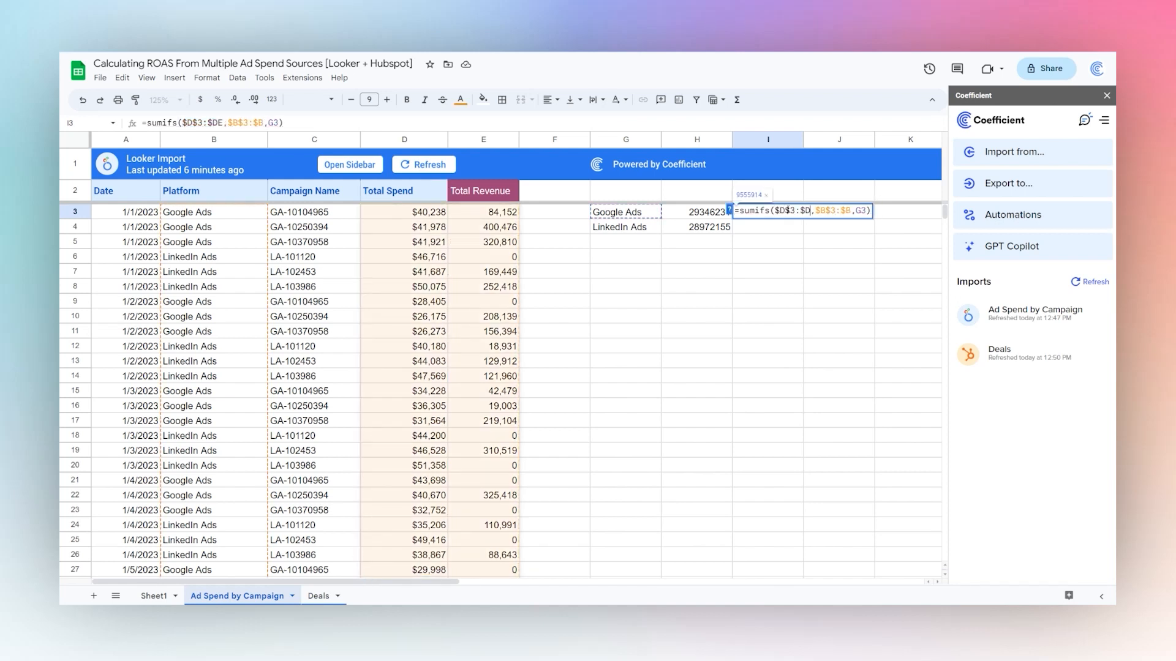
text(D)
key(Return)
click(788, 212)
drag(804, 218, 799, 229)
Add the headers "Revenue", "Ad Spend" and "ROAS" in cells H2, I2 and J2.
click(704, 199)
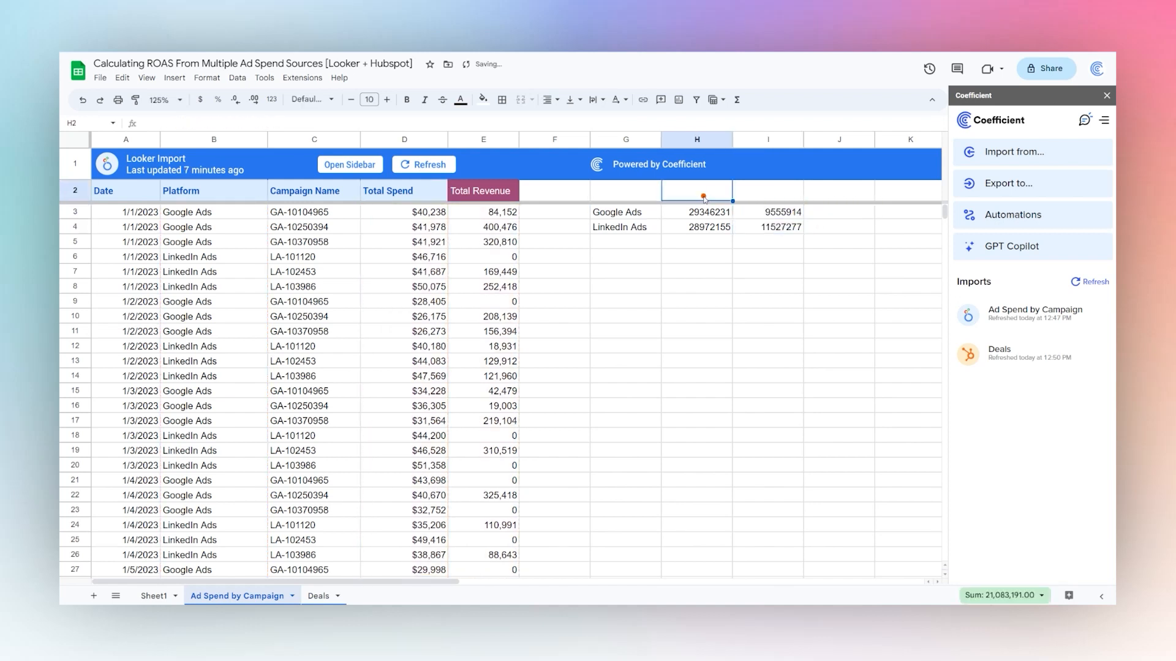
text(Revenue)
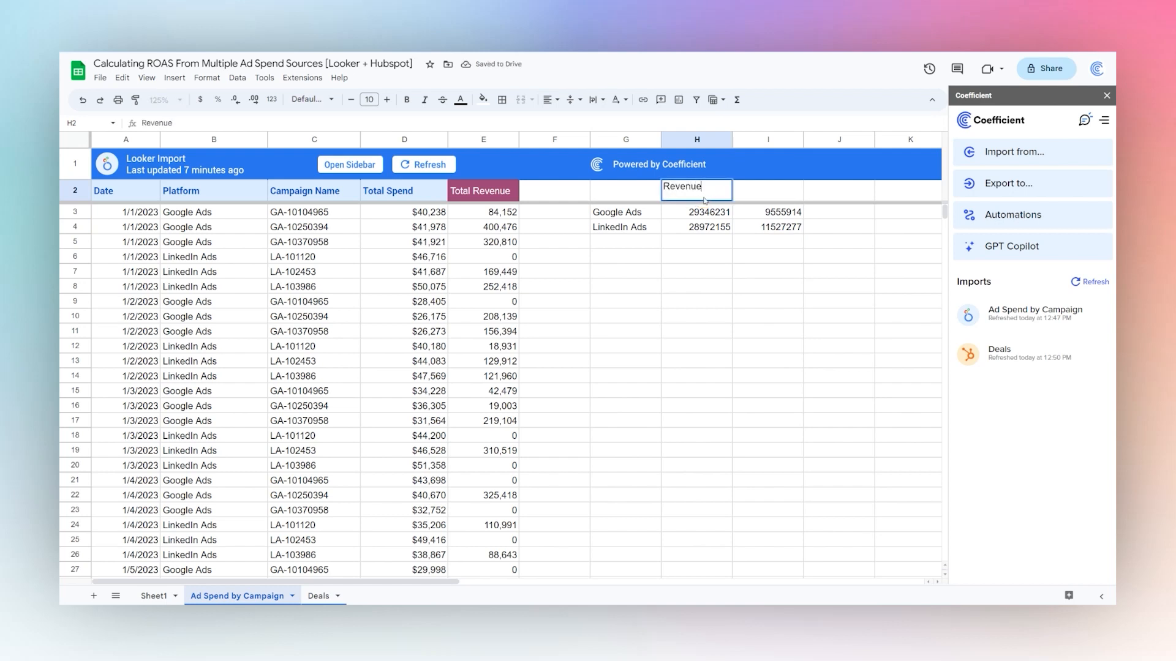
key(Tab)
text(Ad)
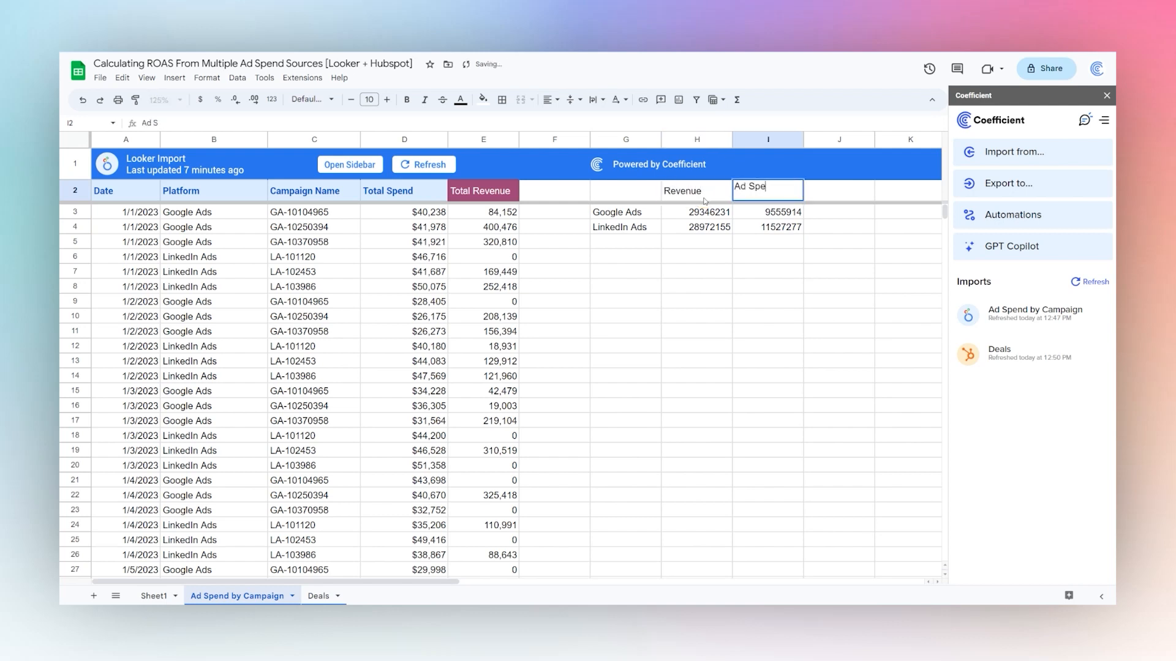
key(Tab)
text(ROAS)
key(Return)
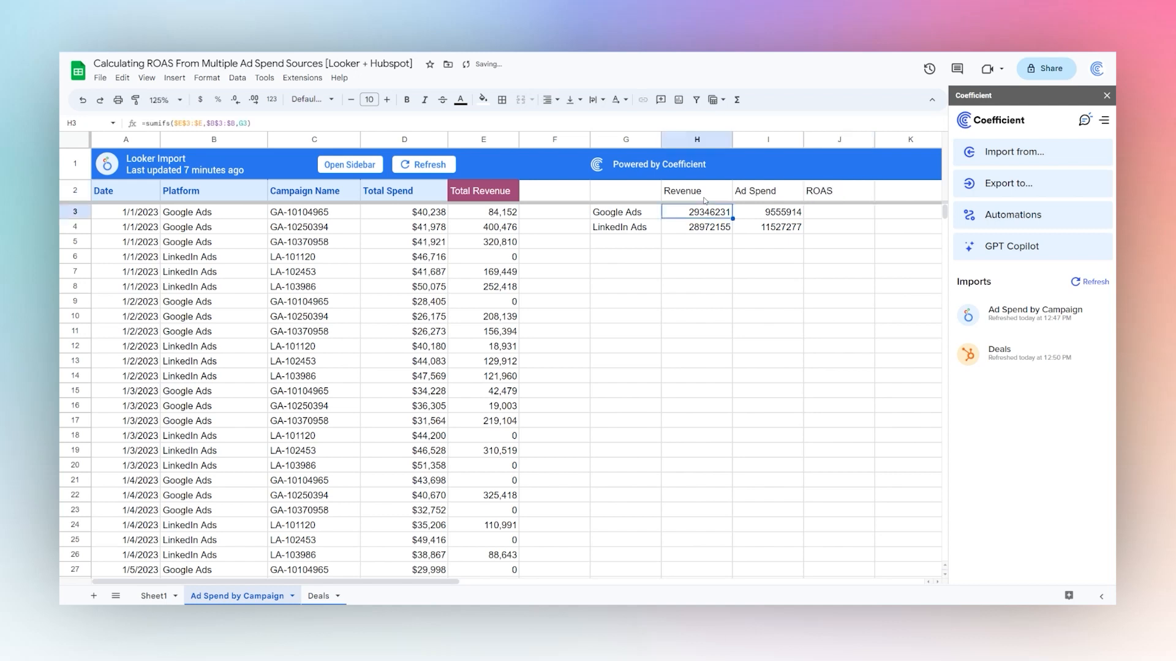
Calculate ROAS in J3 with the formula =H3/I3 and fill it down to J4 for LinkedIn Ads.
key(Tab)
key(Tab)
text(=)
click(698, 212)
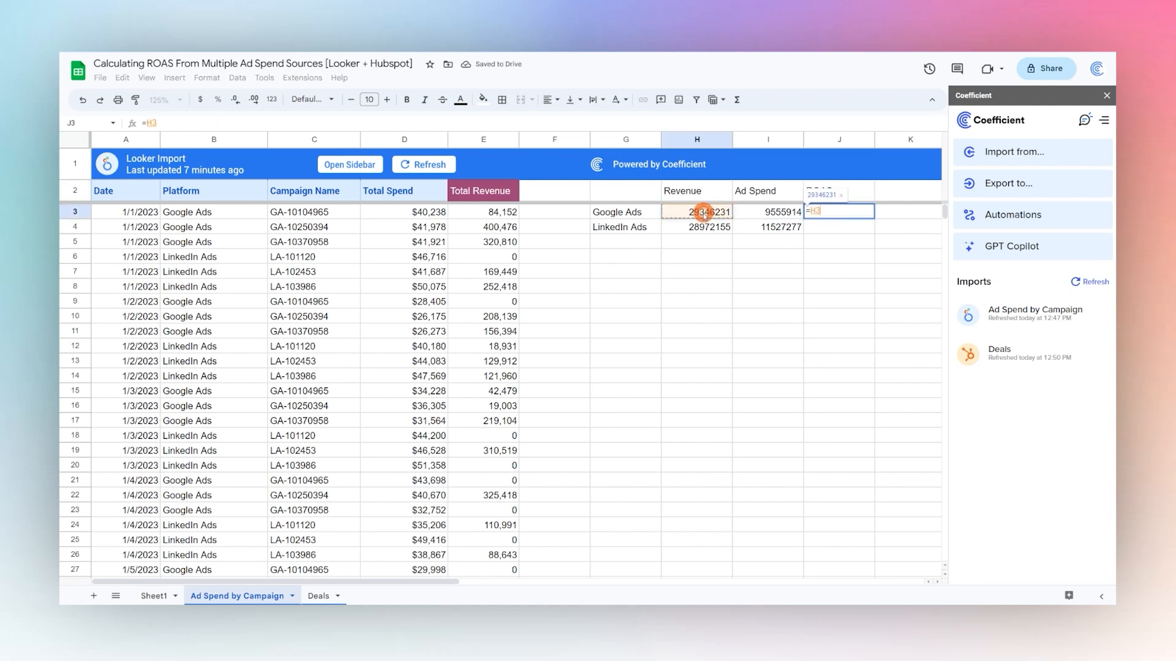
text(/)
click(757, 213)
key(Return)
click(871, 213)
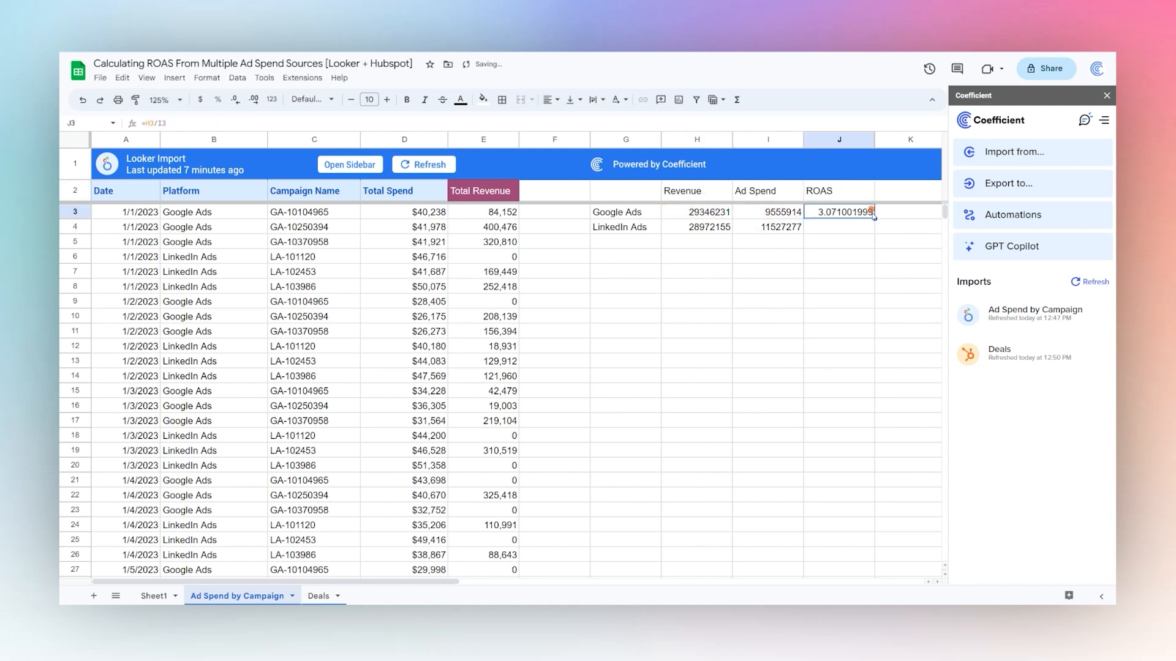
drag(873, 218, 874, 232)
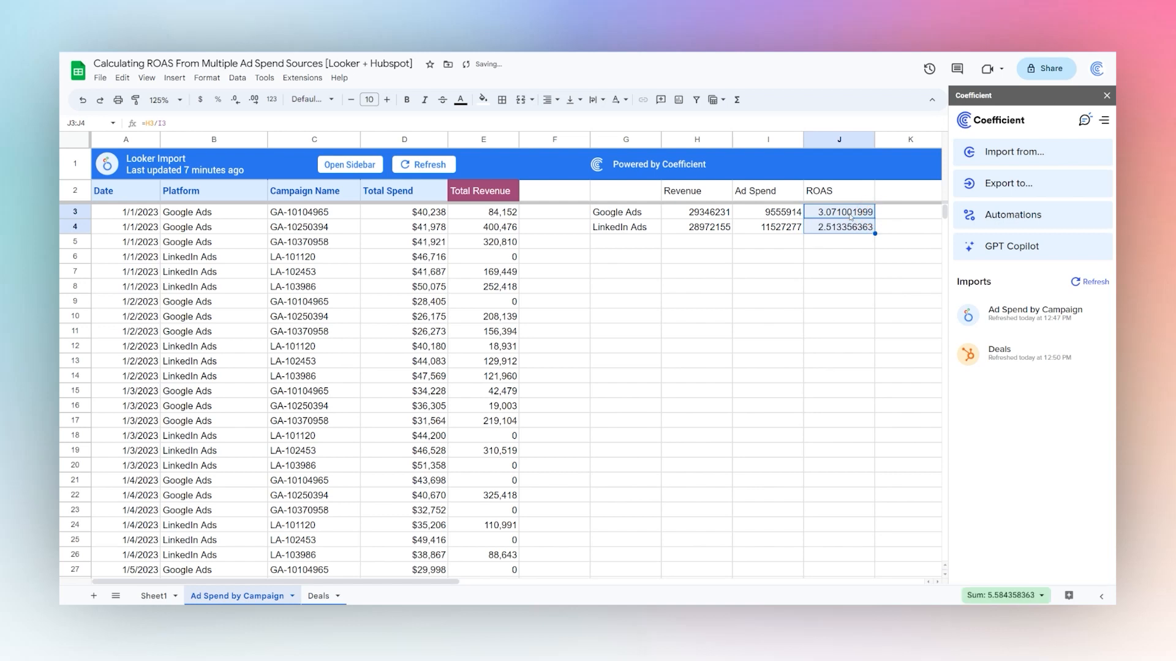
Format the ROAS values in J3:J4 as Number with two decimal places.
click(219, 100)
click(271, 99)
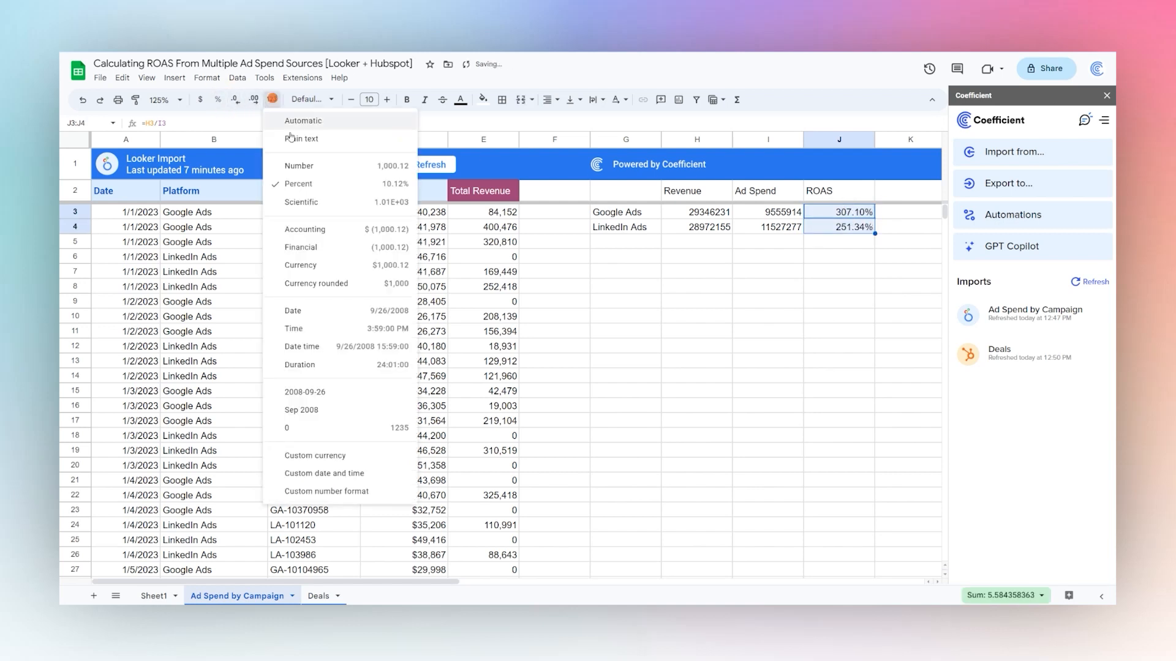
click(295, 164)
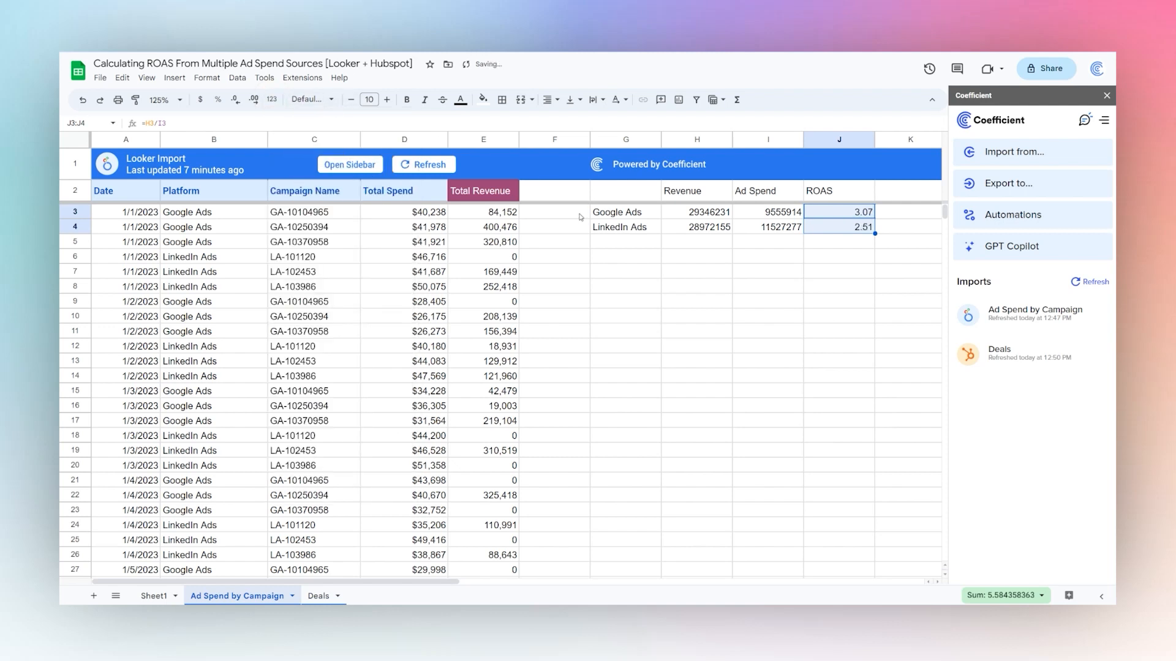
Add the header "Platform" in cell G2 of the summary table.
click(620, 190)
text(Pl)
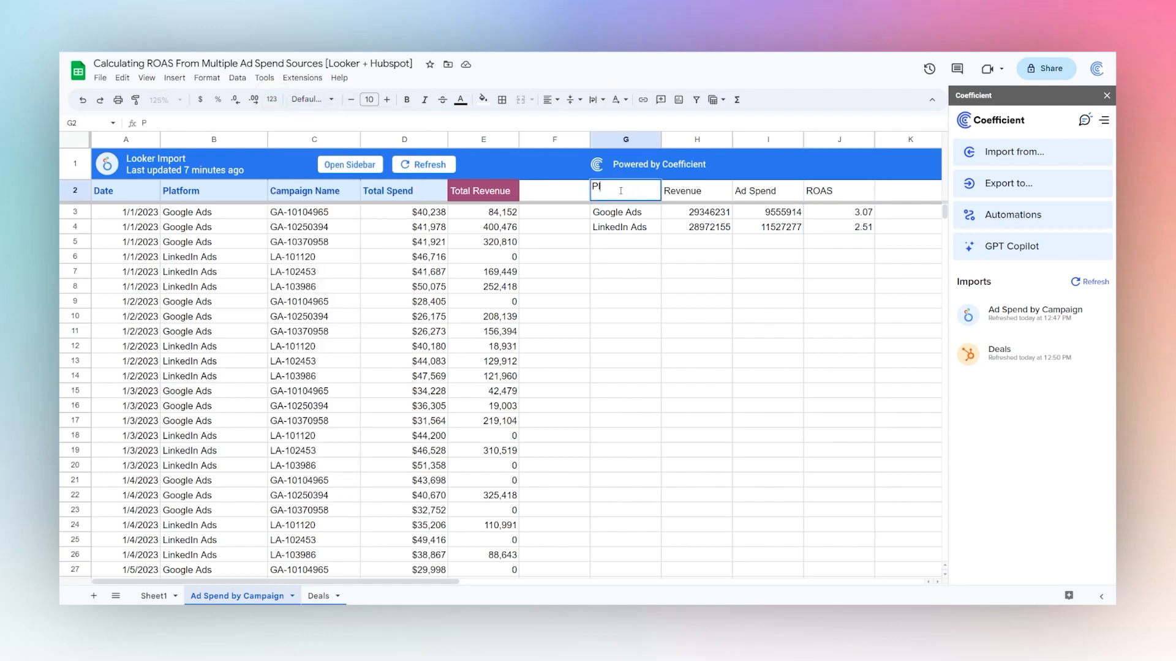
text(atform)
key(Return)
drag(612, 191, 836, 232)
click(633, 258)
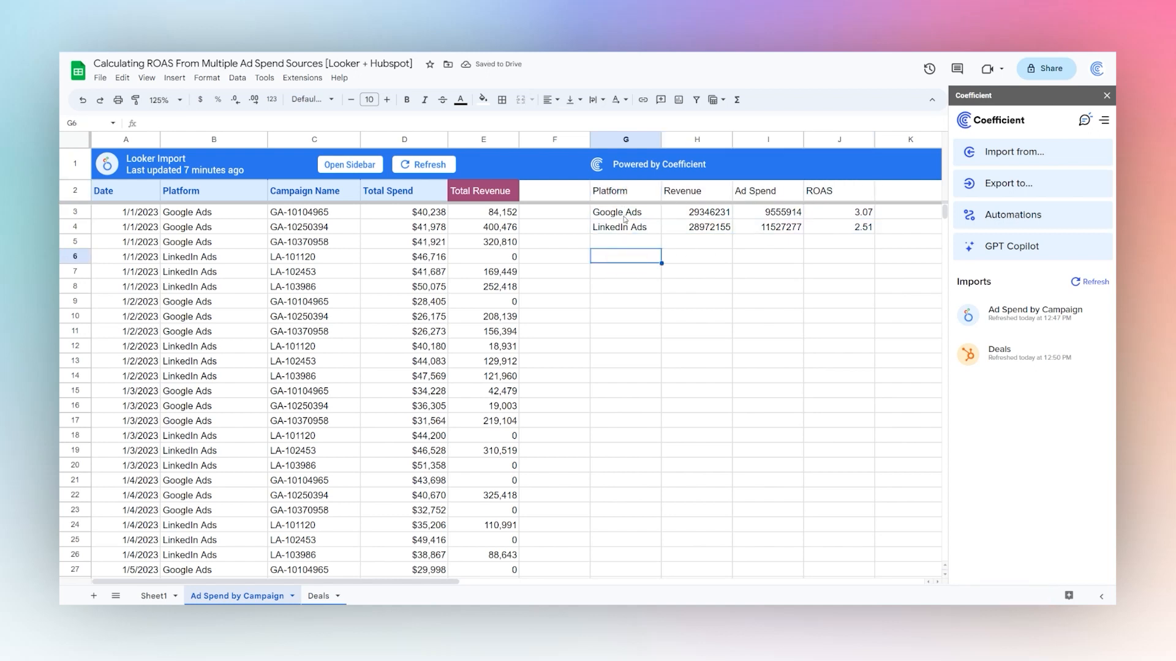
List the distinct campaign names starting in G6 with the formula =unique(C3:C).
drag(314, 213, 315, 241)
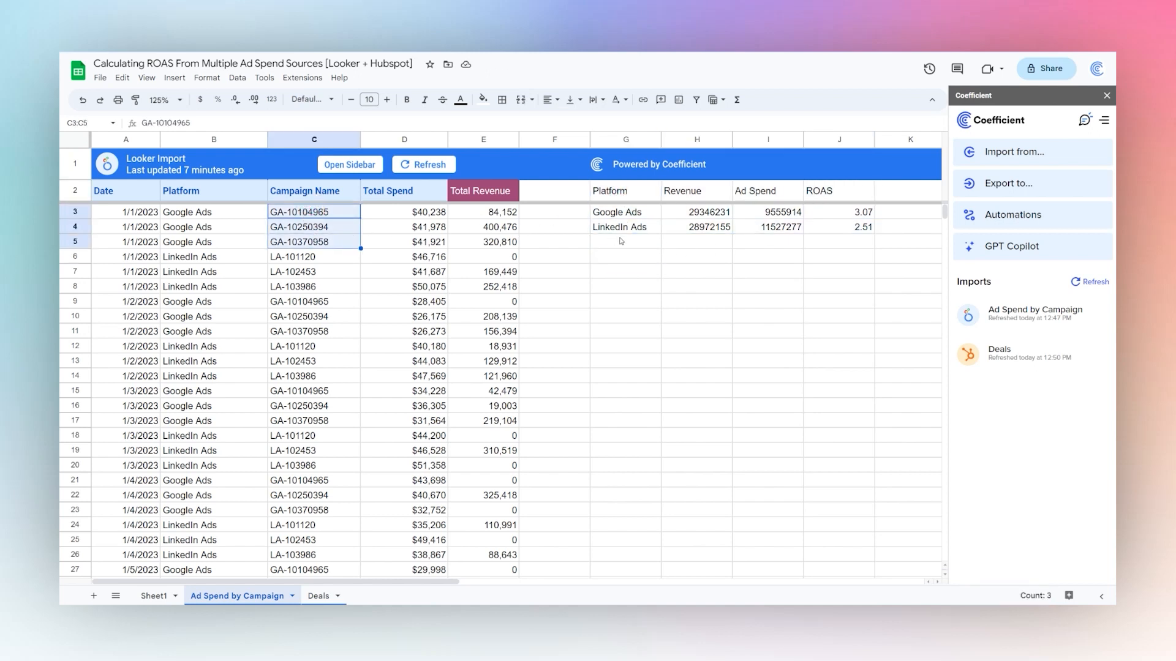
click(619, 257)
text(=un)
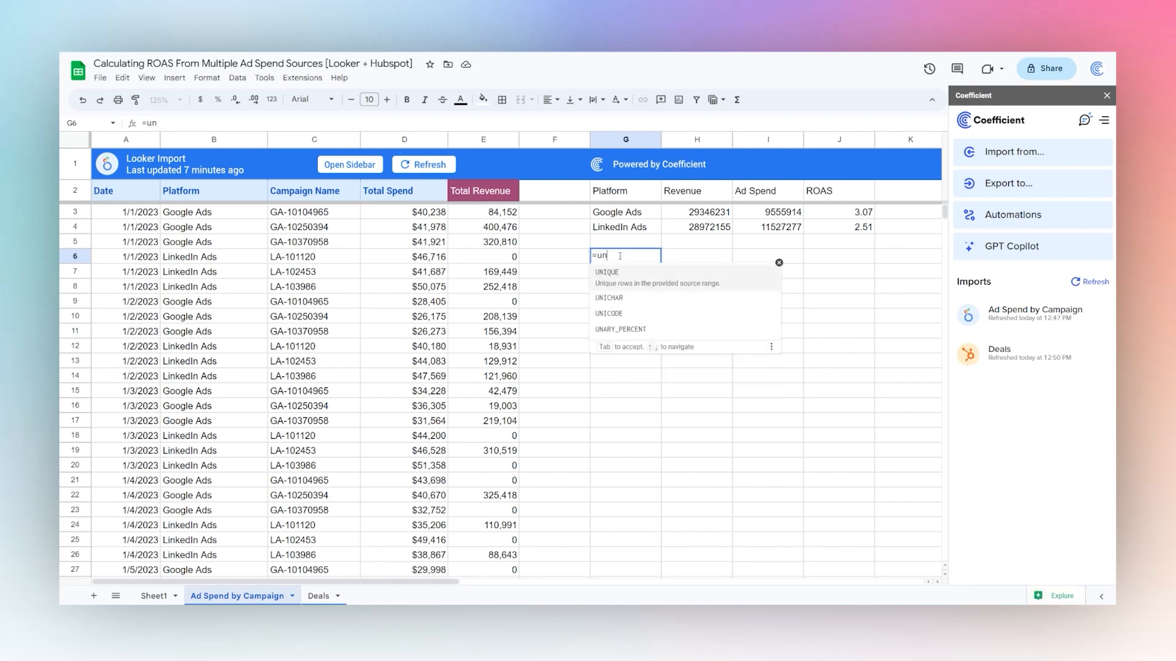
text(ique()
click(325, 215)
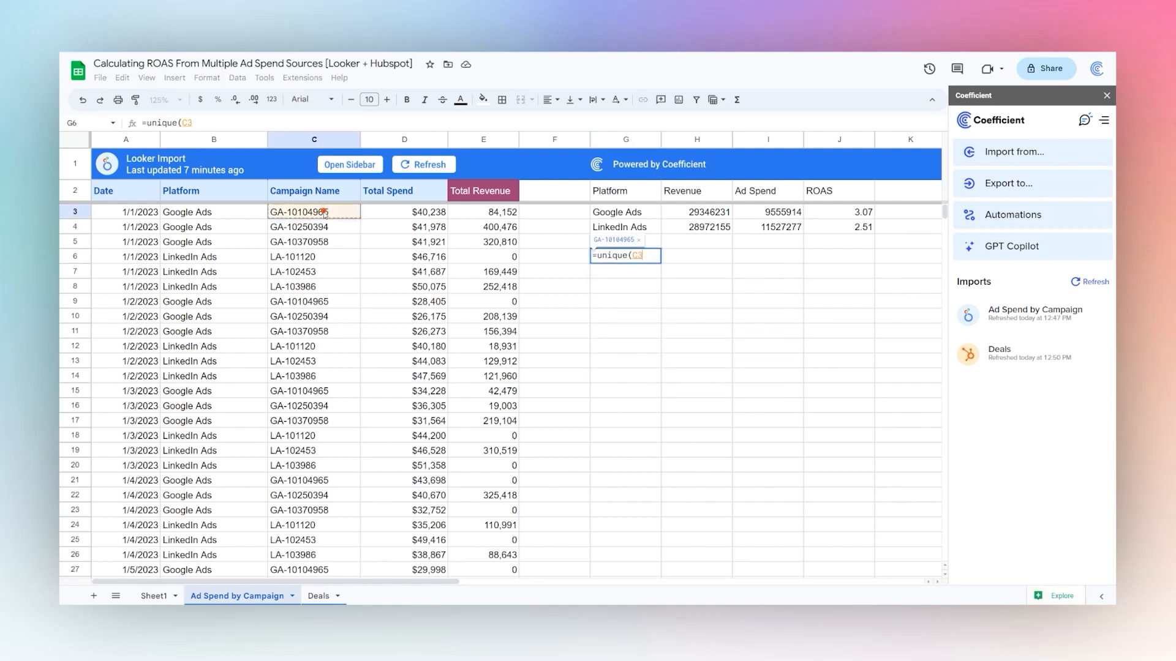
text(:C))
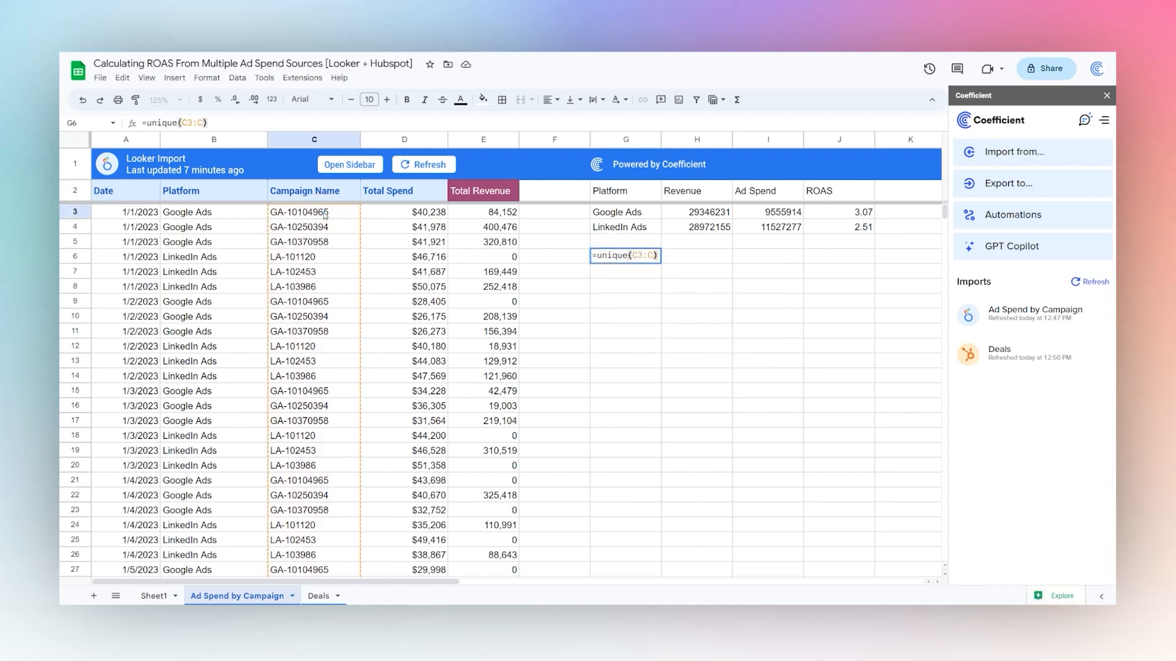
key(Return)
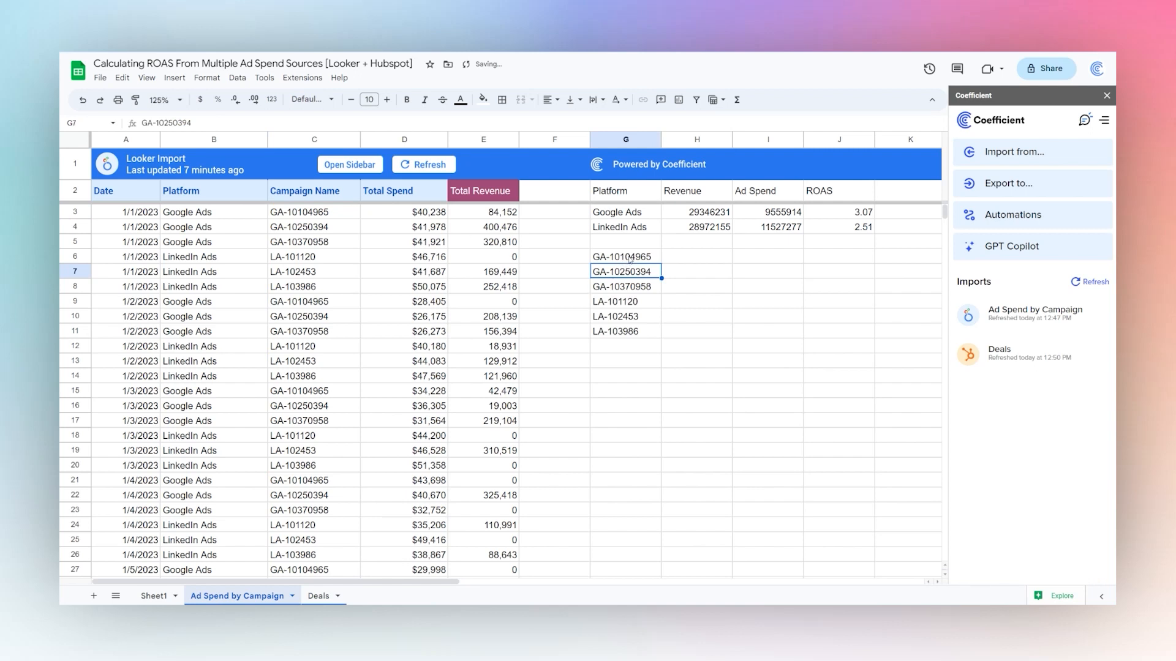
Copy the text of the H3 revenue formula into H6 as =sumifs($E$3:$E,$B$3:$B,G3).
click(709, 212)
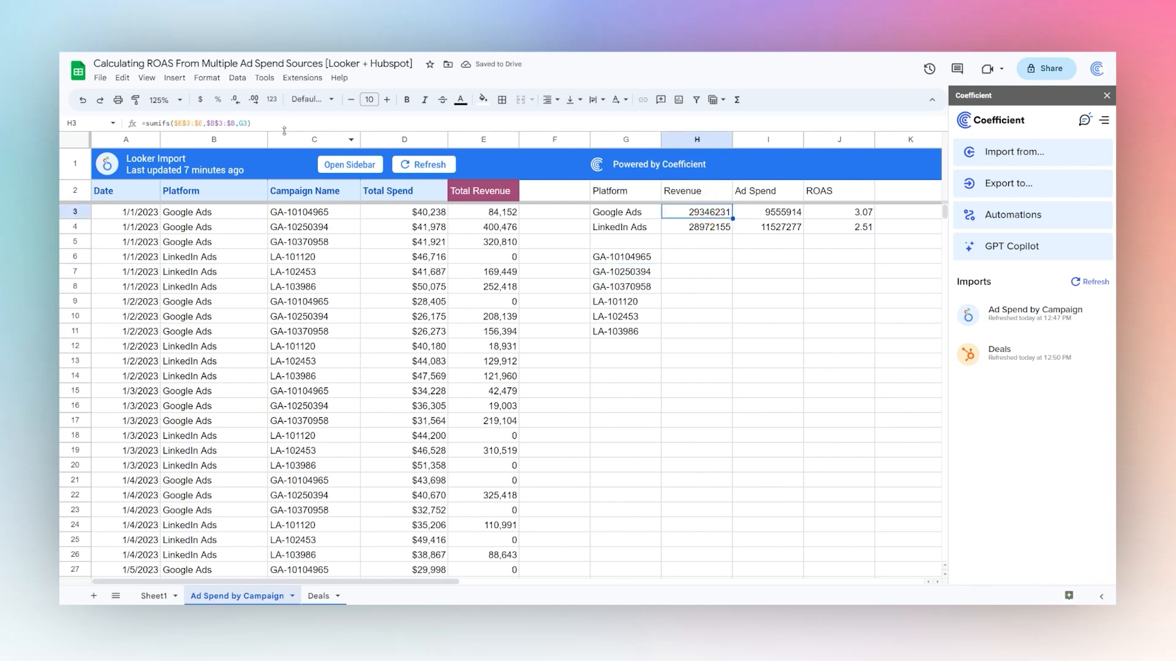
drag(282, 123, 86, 125)
key(ctrl+c)
key(Escape)
double_click(697, 256)
key(ctrl+v)
Change the criteria range of the H6 formula to $C$3:$C and its criterion to G6.
click(751, 255)
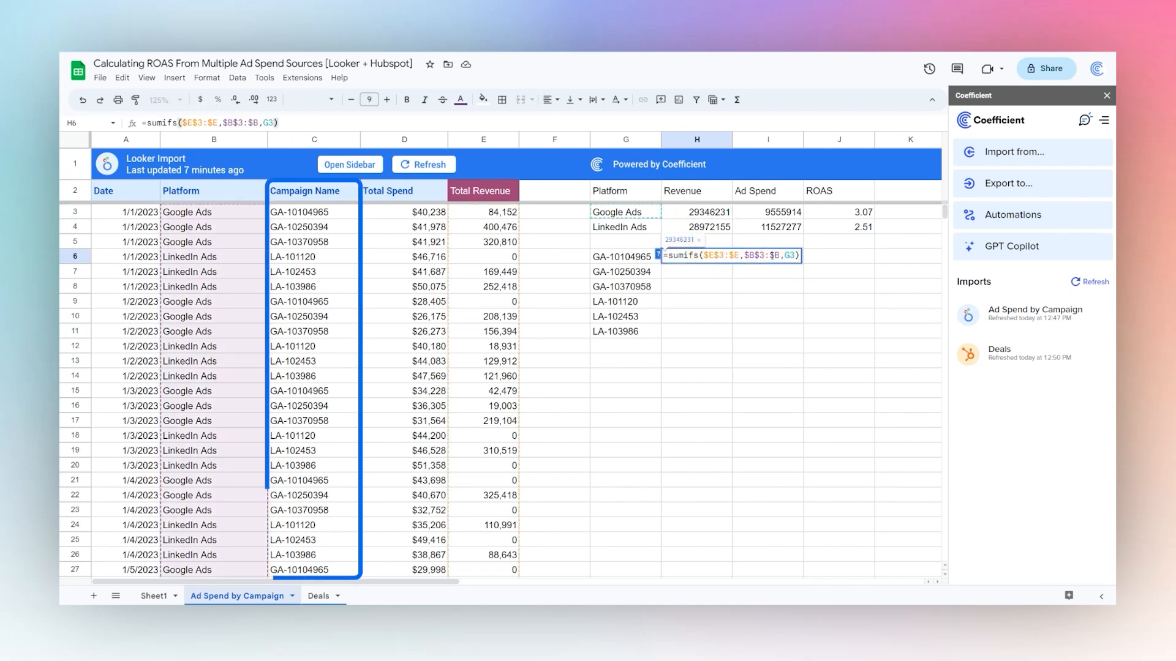
text(V)
key(Delete)
key(BackSpace)
text(C)
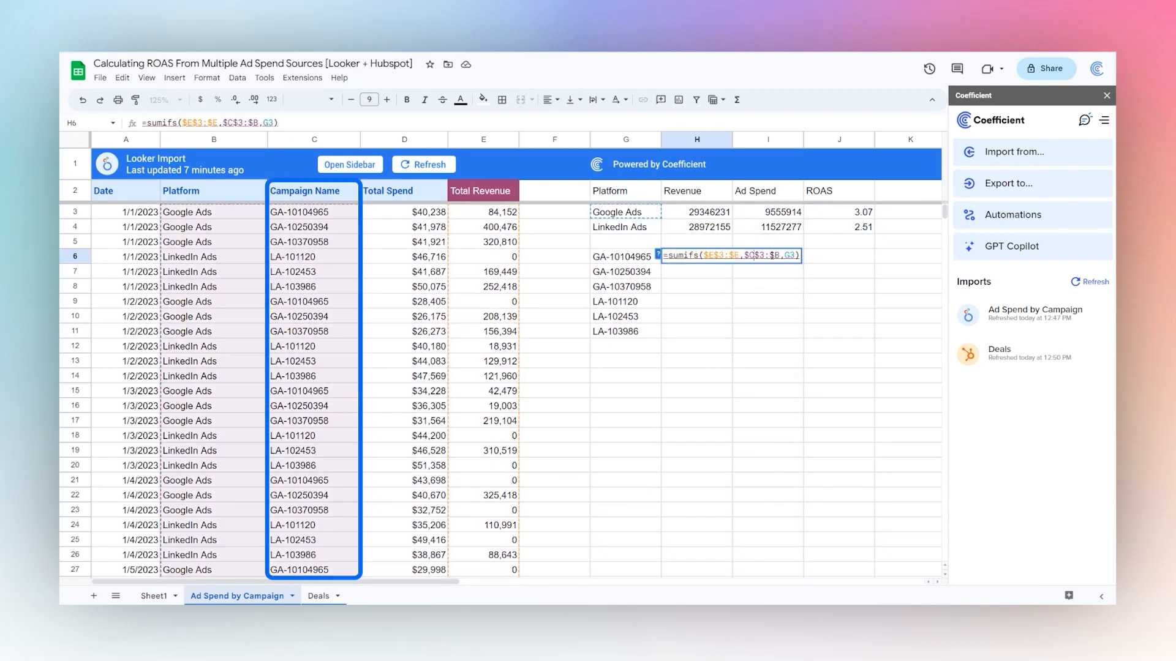
key(Right)
key(Right)
key(Right)
key(Right)
text(C)
key(Delete)
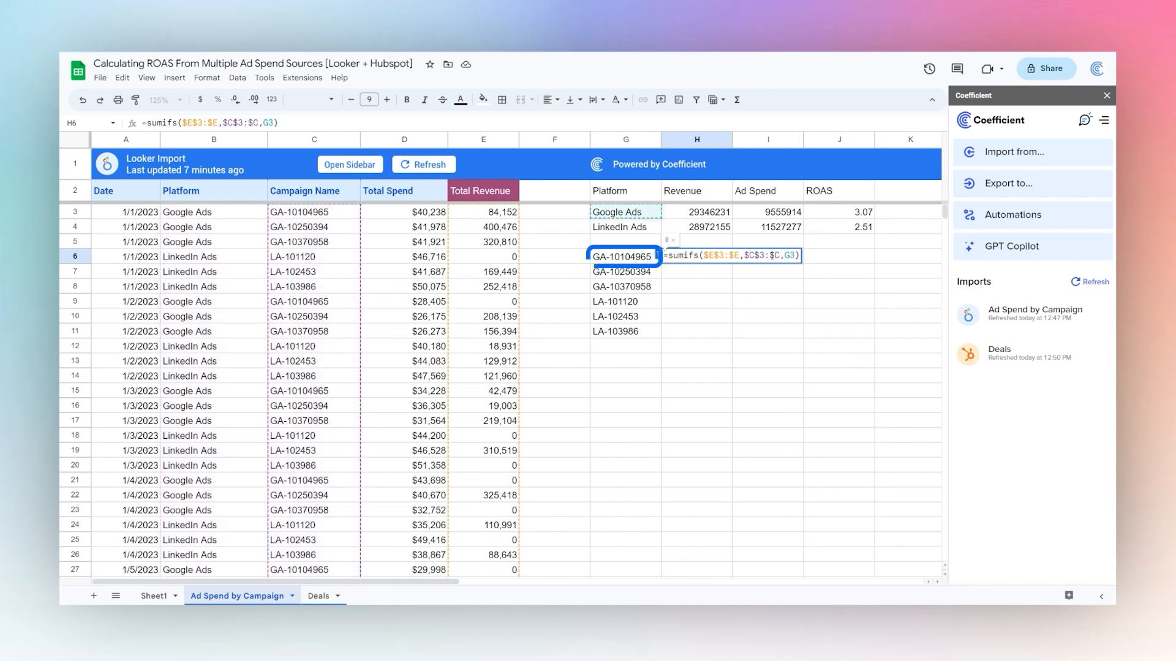
key(BackSpace)
text(6)
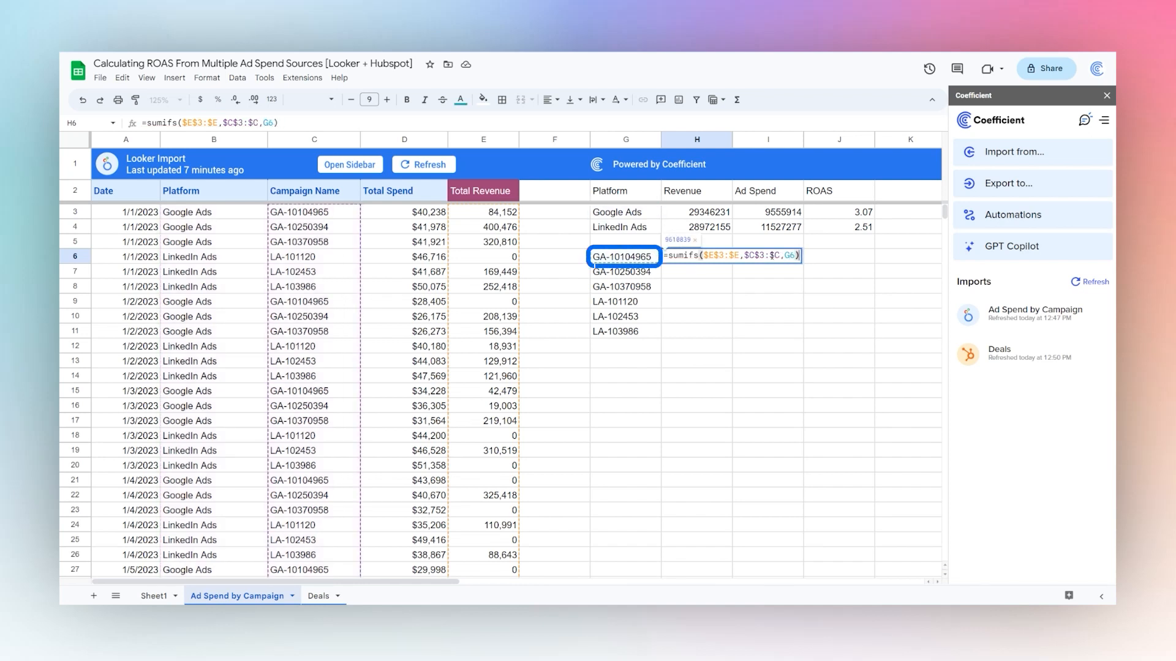
key(Return)
Fill the H6 revenue formula down through H11 for every campaign, leaving H12 empty.
click(715, 255)
drag(732, 264, 713, 345)
click(715, 332)
click(724, 348)
key(Delete)
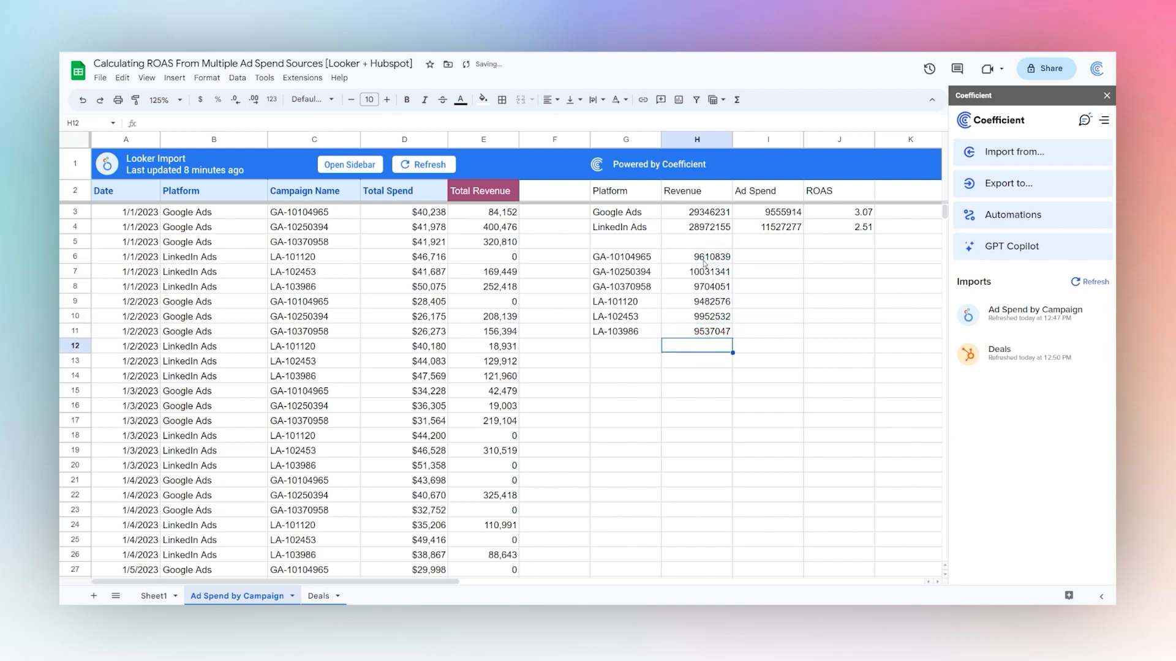
Copy the text of the H6 formula into I6 as =sumifs($E$3:$E,$C$3:$C,G6).
click(704, 260)
triple_click(259, 121)
key(ctrl+c)
key(Escape)
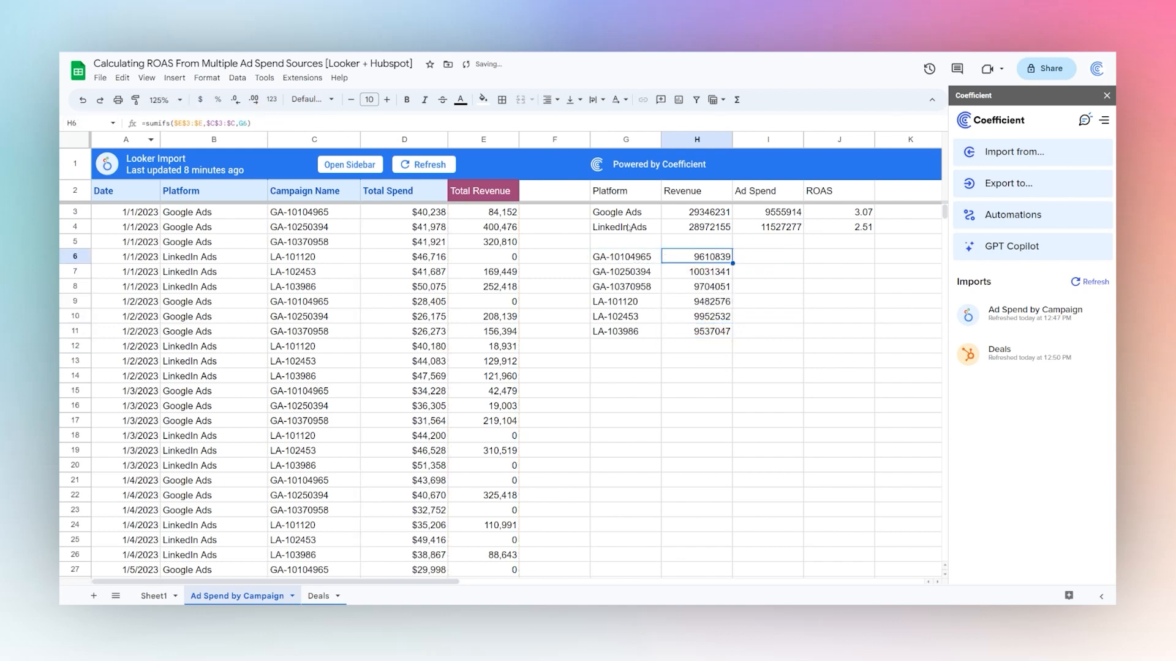
double_click(760, 257)
key(ctrl+v)
Change the sum range of the I6 formula to $D$3:$D and fill it down to I11.
double_click(788, 255)
text(D)
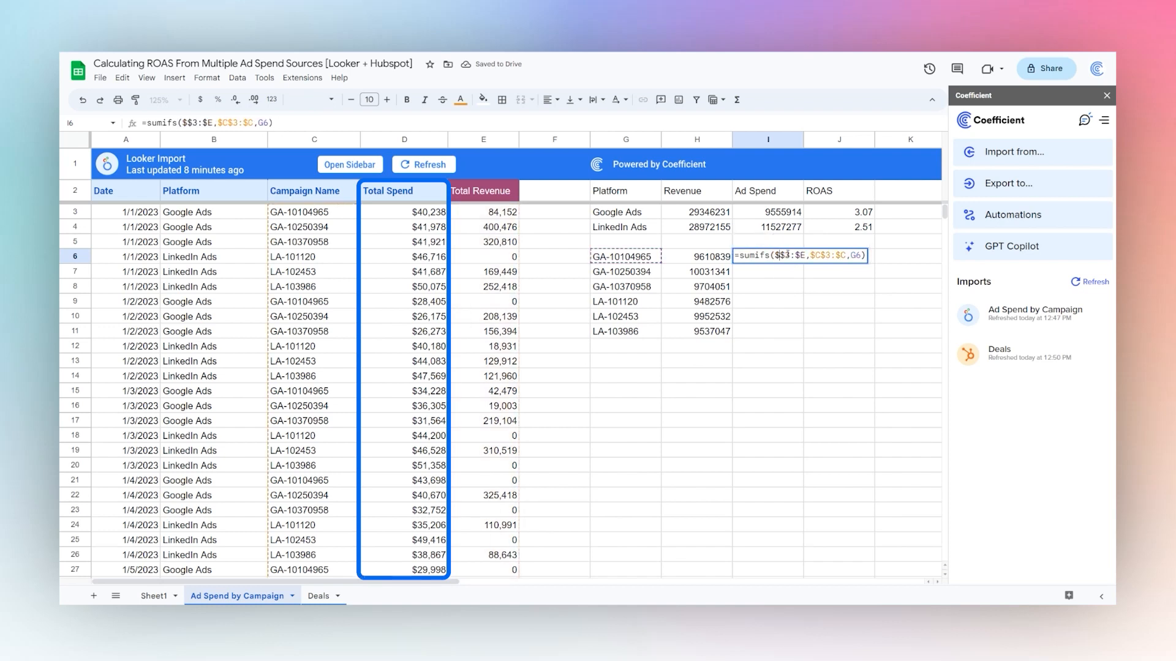
key(BackSpace)
text(D)
key(Return)
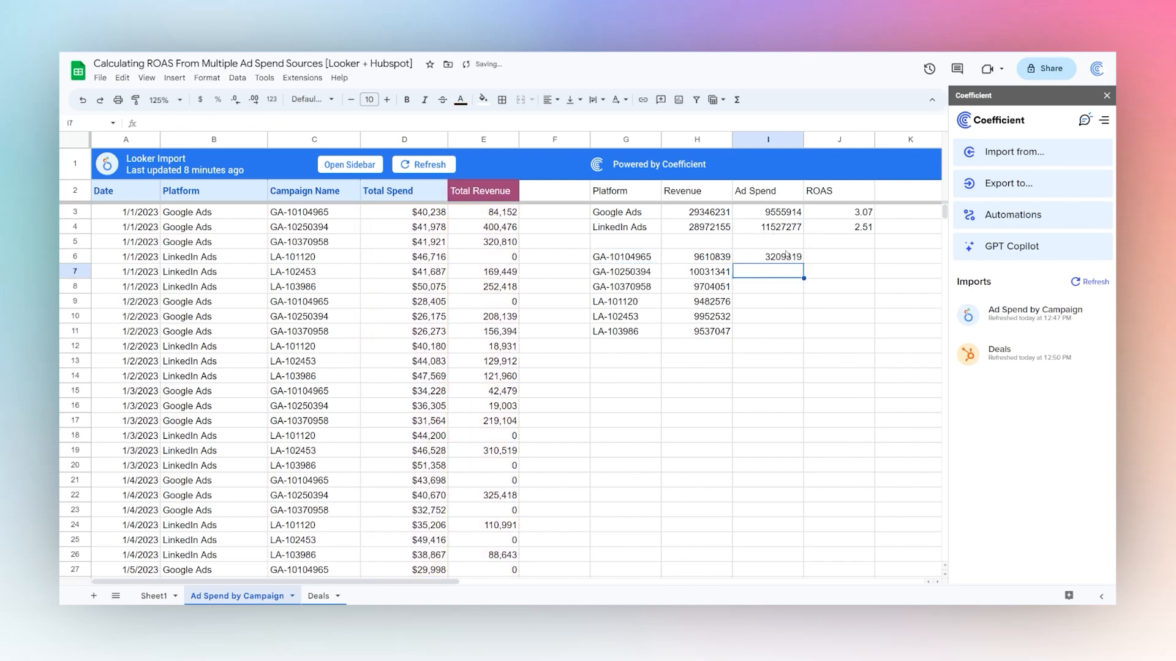
click(787, 257)
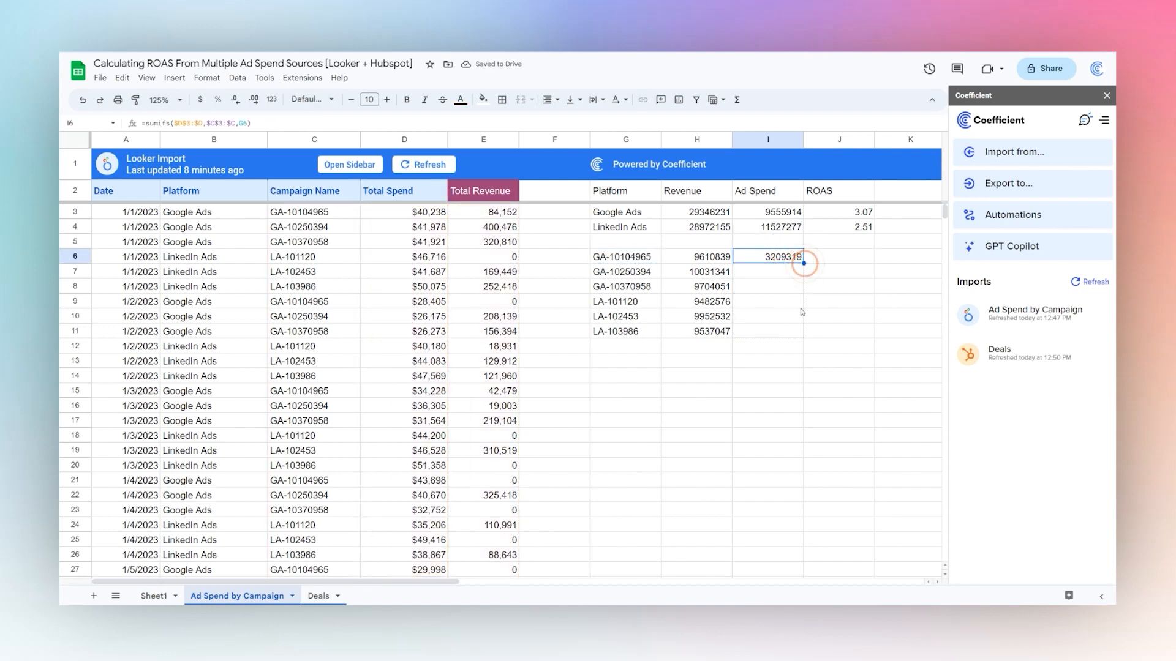
double_click(803, 278)
Copy the ROAS formula from J4 into J6:J11 for the individual campaigns.
click(868, 227)
key(ctrl+c)
drag(843, 257, 848, 330)
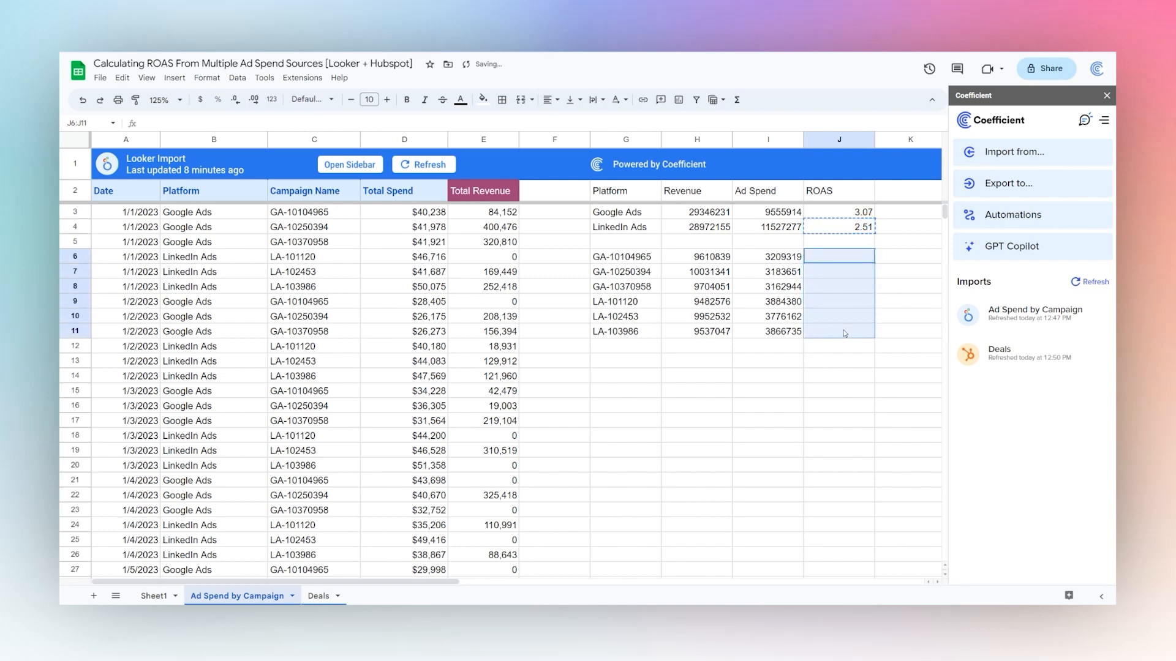
key(ctrl+v)
click(894, 257)
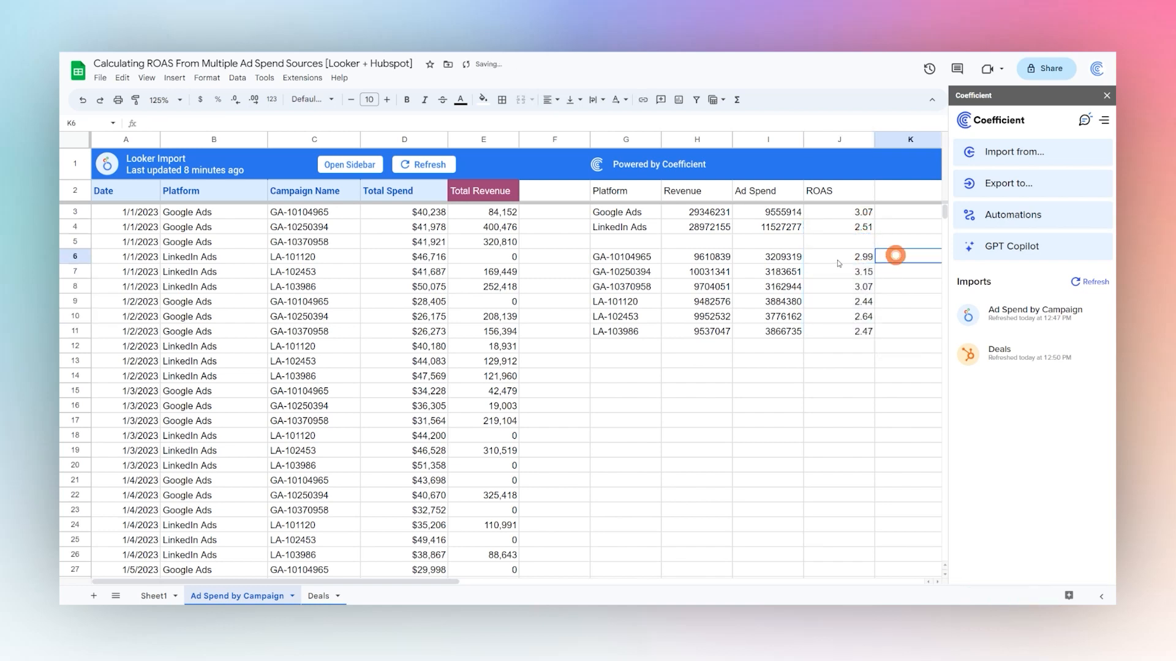
drag(835, 256, 860, 331)
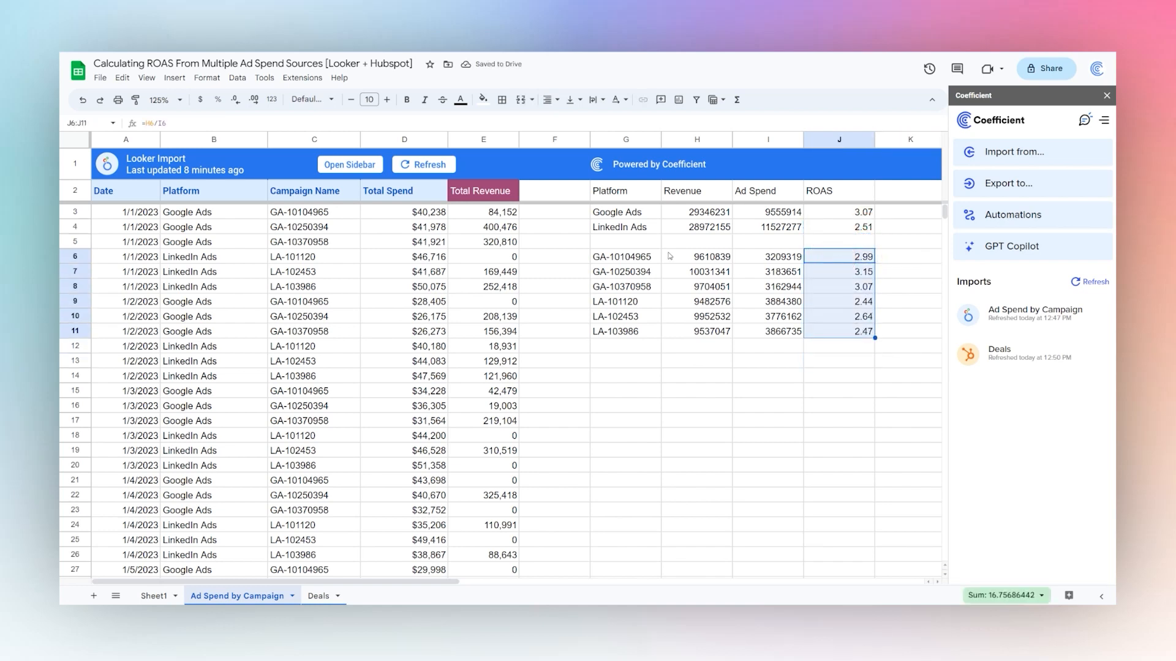
drag(621, 258, 624, 318)
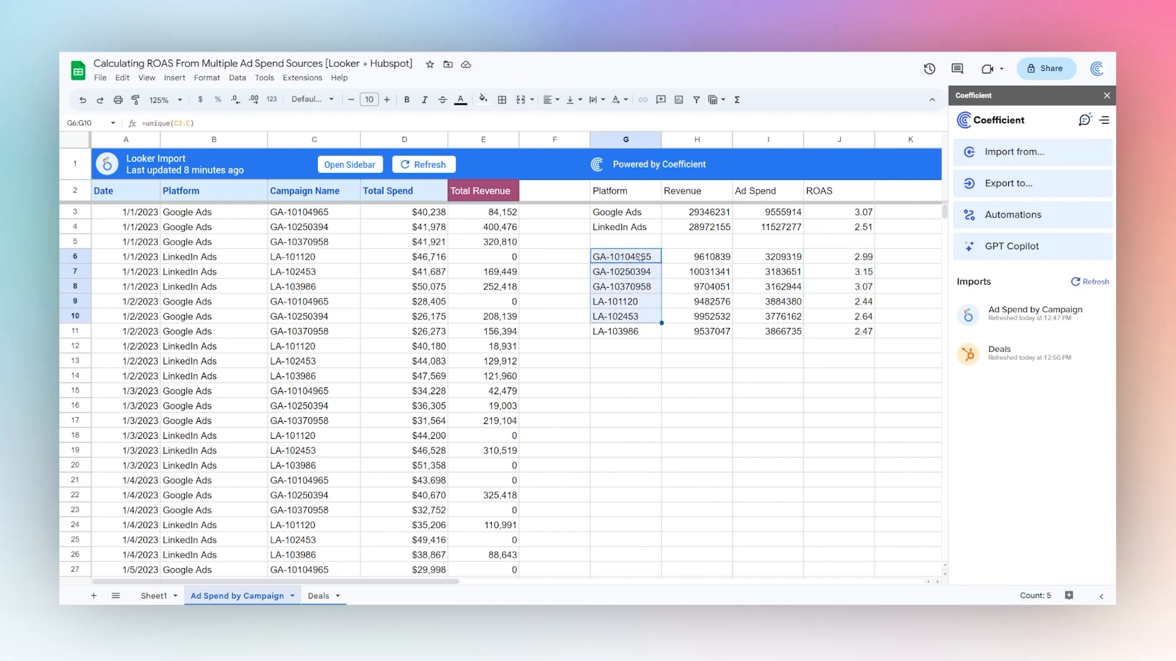
click(634, 347)
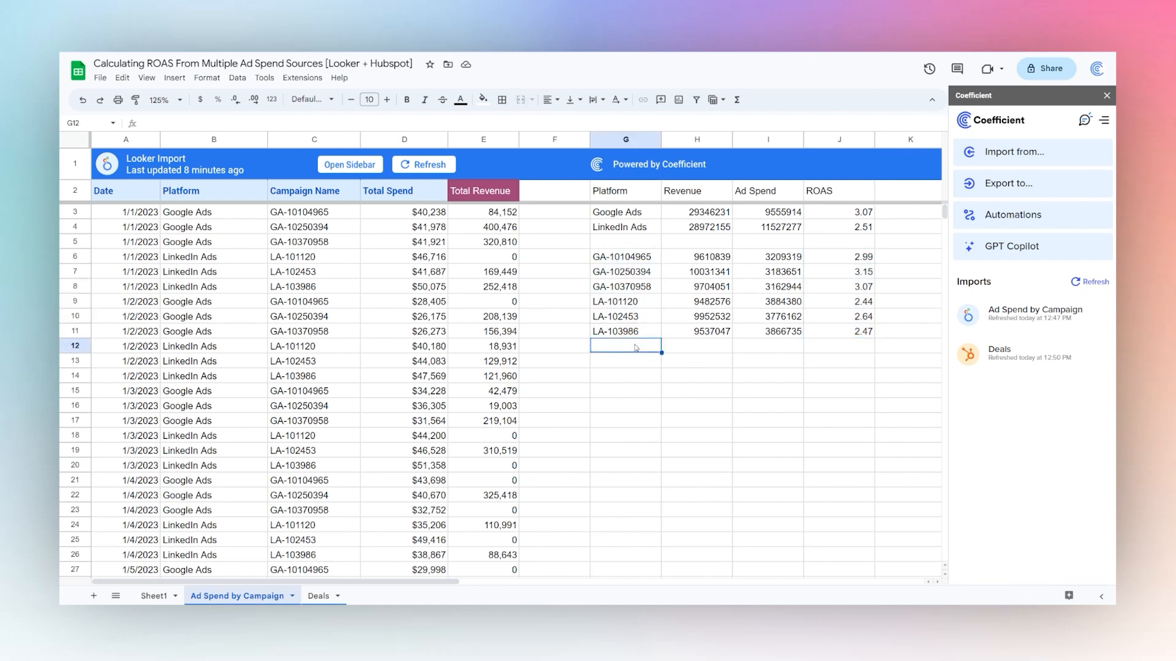